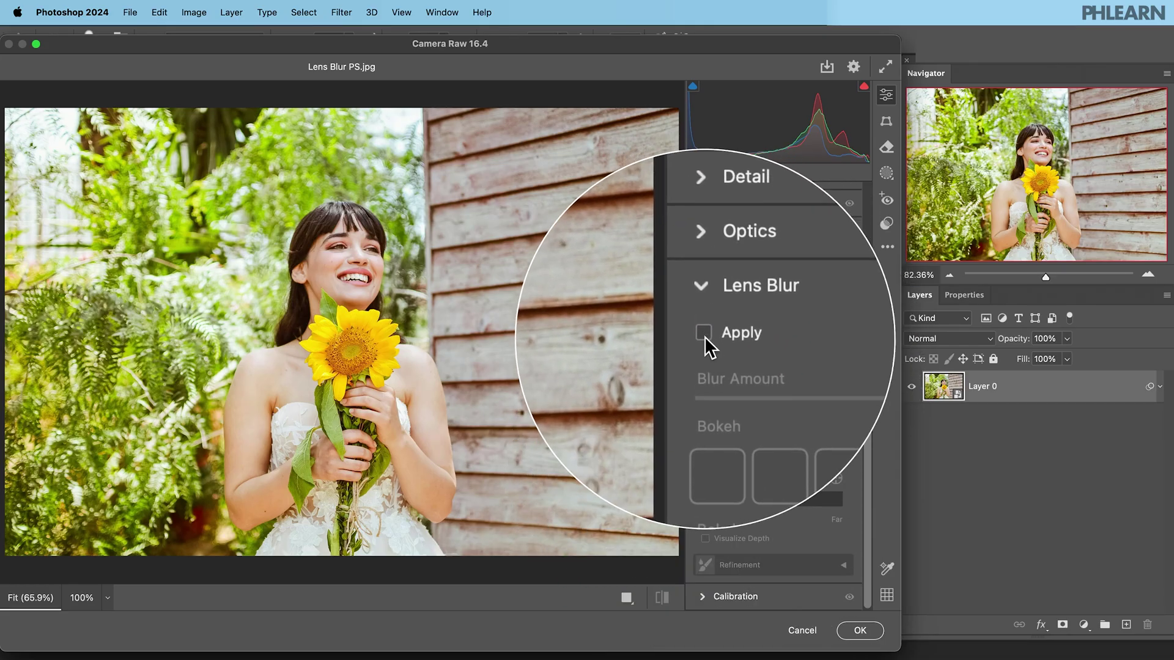
Preview Lens Blur in Camera Raw by ticking Apply and trying different Blur Amounts.
left_click(703, 334)
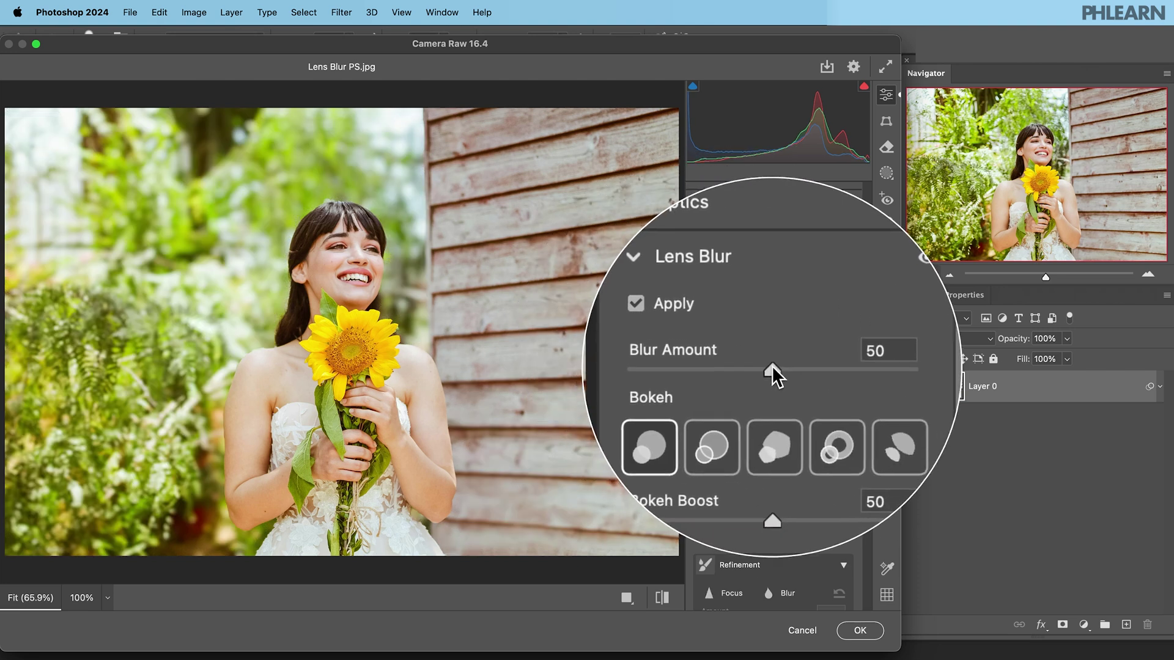
left_click_drag(772, 364, 812, 368)
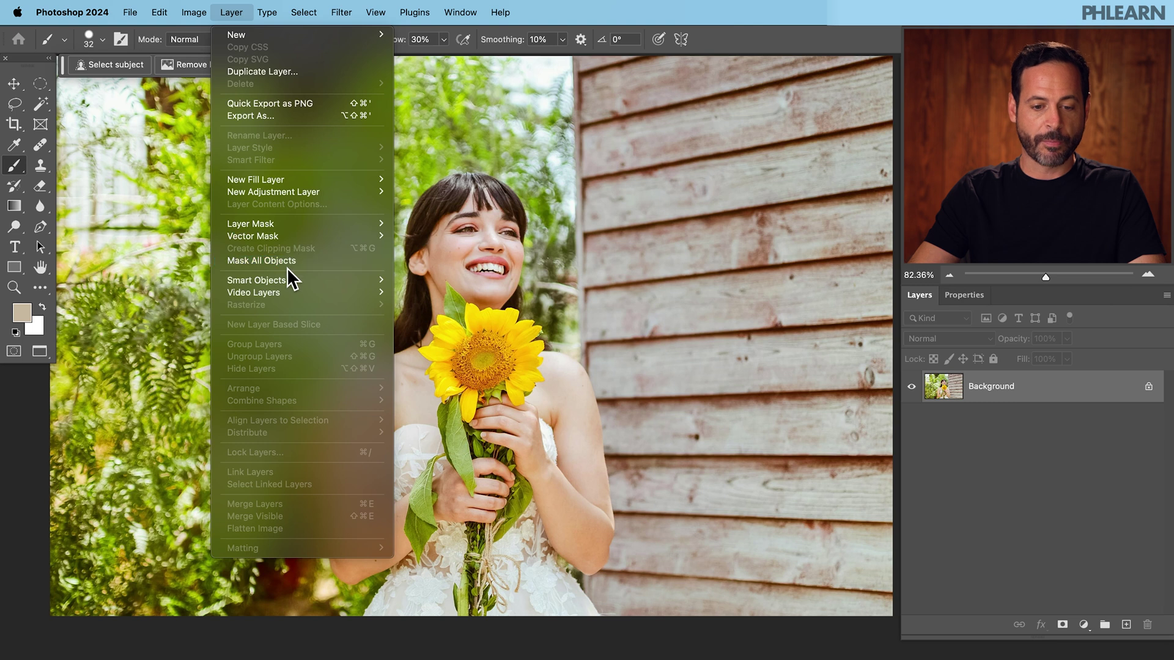
Convert the Background photo layer into a smart object named Layer 0.
mouse_move(288, 282)
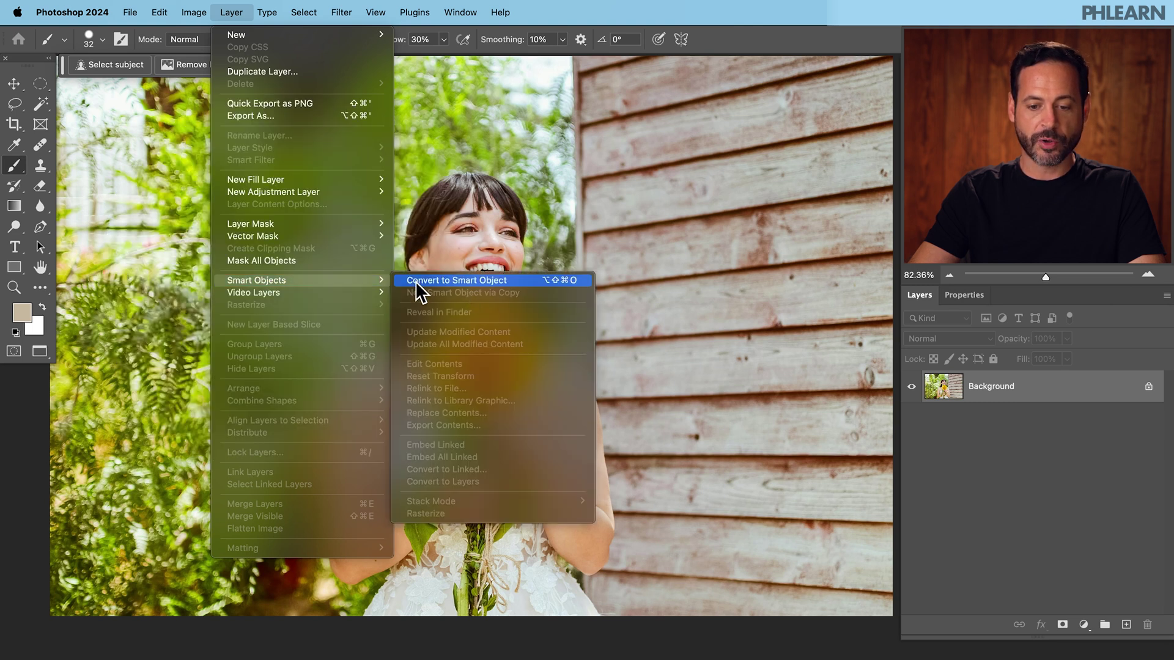
left_click(480, 286)
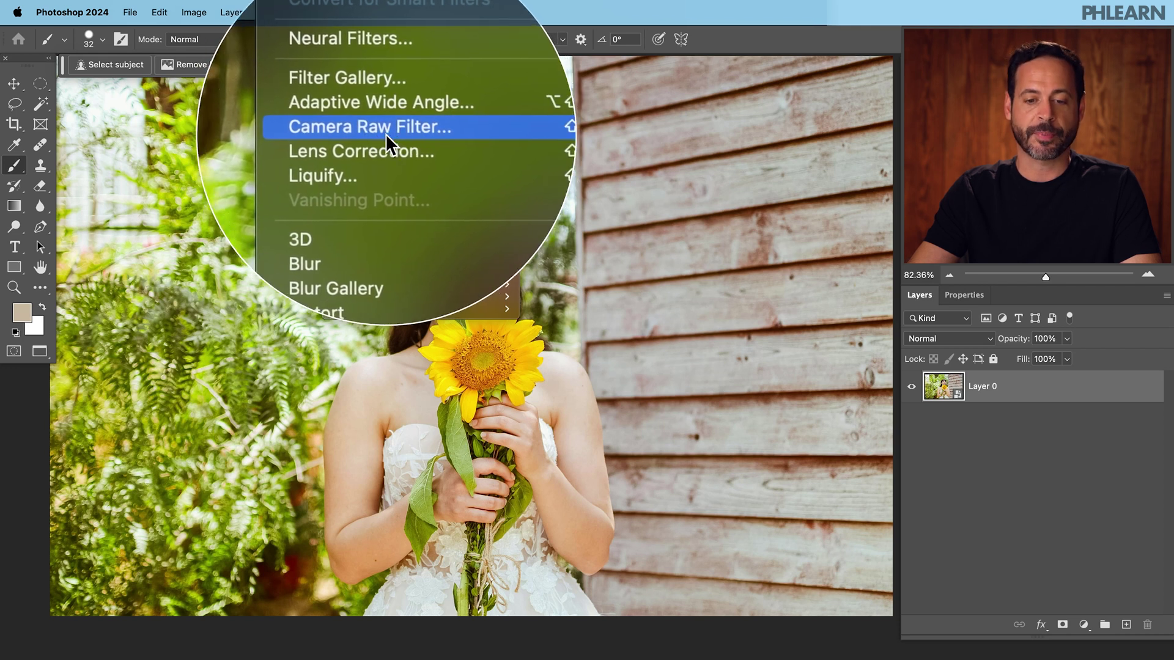
Open the Camera Raw Filter on Layer 0, test Exposure, and reset it to 0.00.
left_click(406, 133)
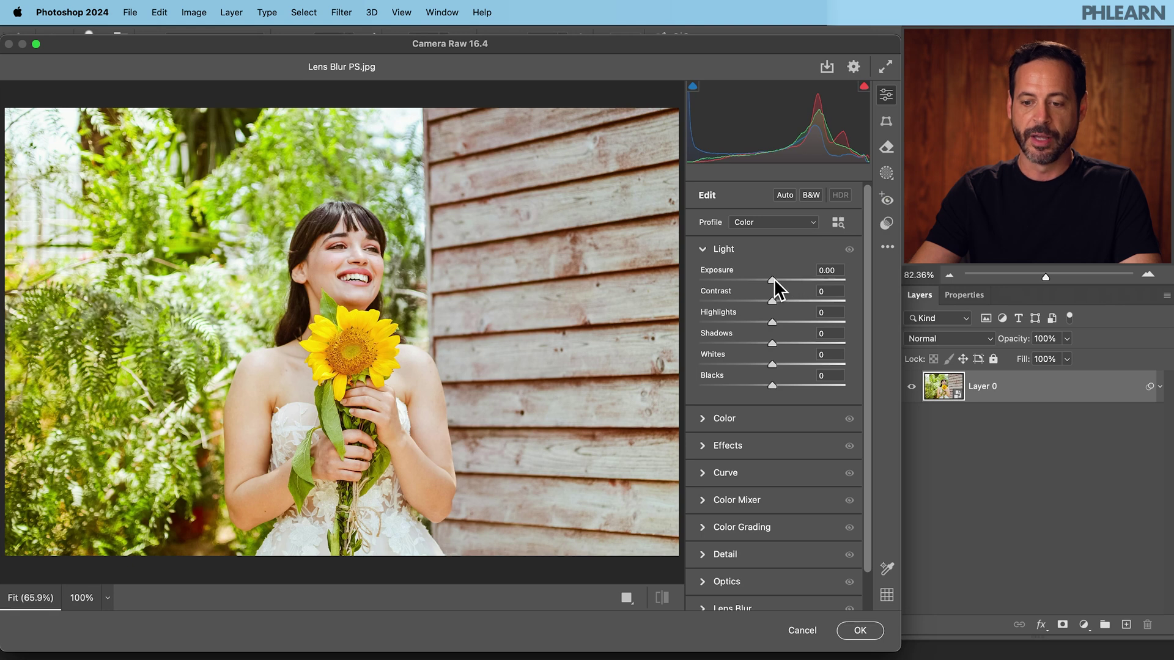
mouse_move(773, 279)
left_mouse_down()
mouse_move(758, 282)
mouse_move(780, 280)
left_mouse_up()
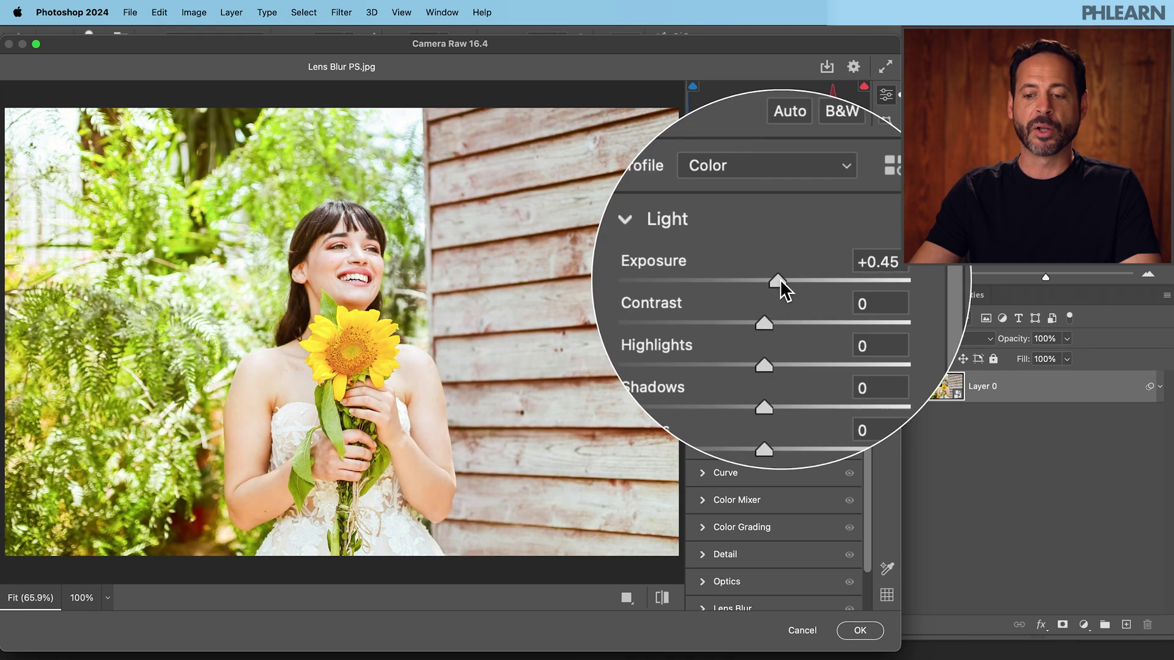
left_click_drag(780, 280, 784, 280)
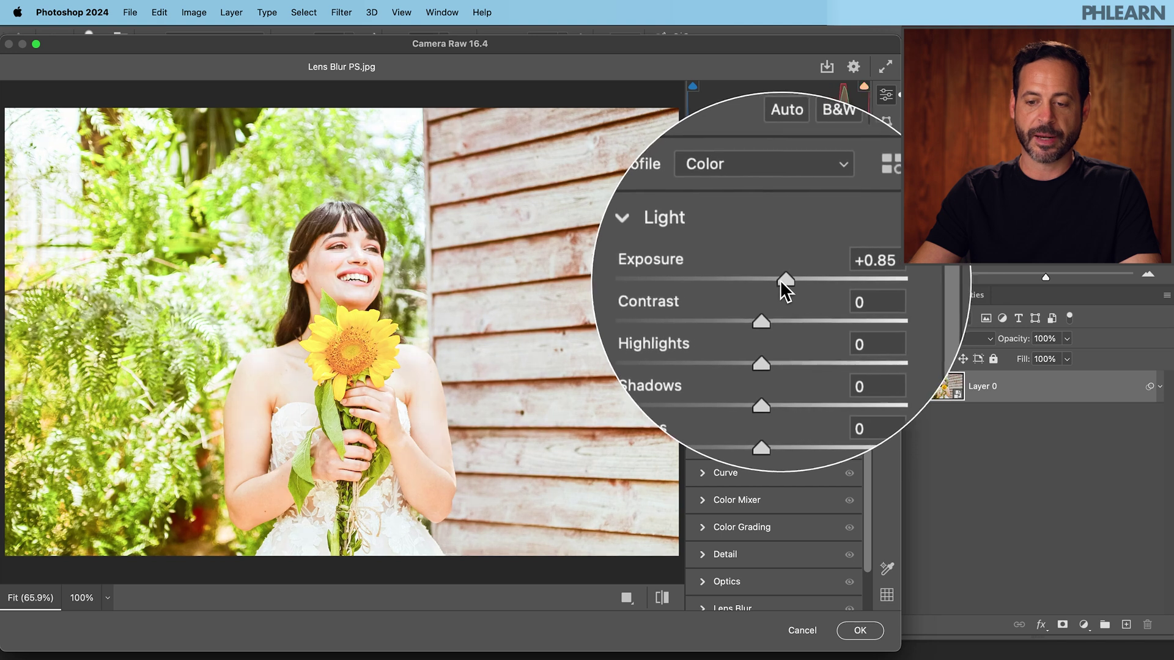
double_click(783, 281)
left_click(718, 251)
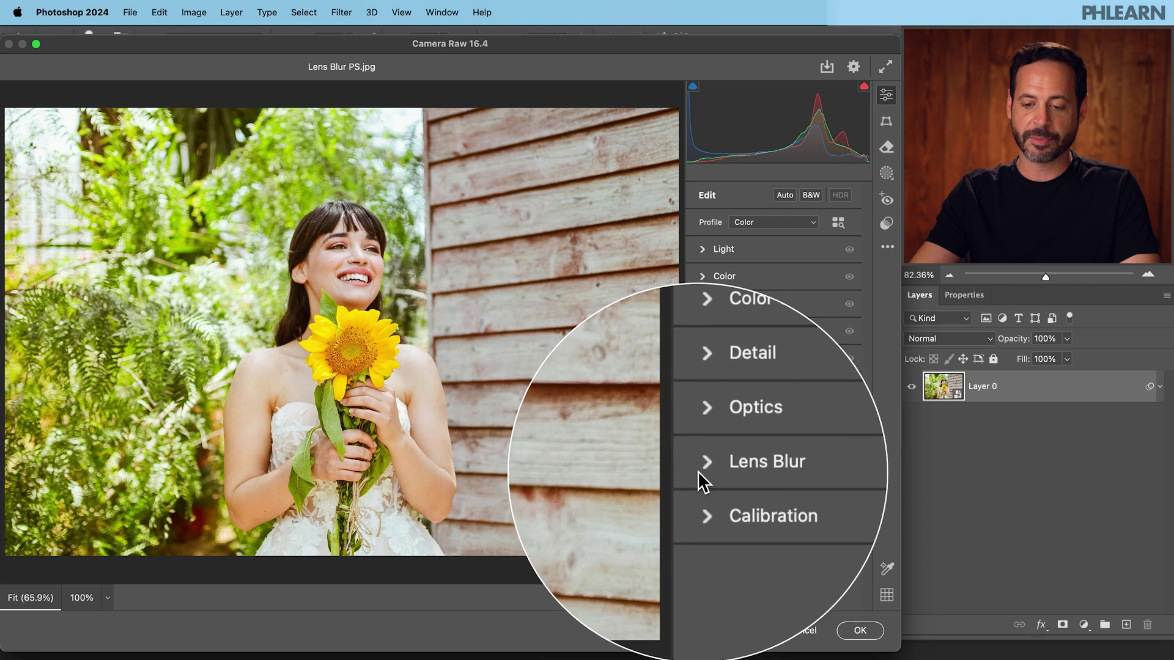
Enable Lens Blur and set its Blur Amount to about 90.
left_click(728, 467)
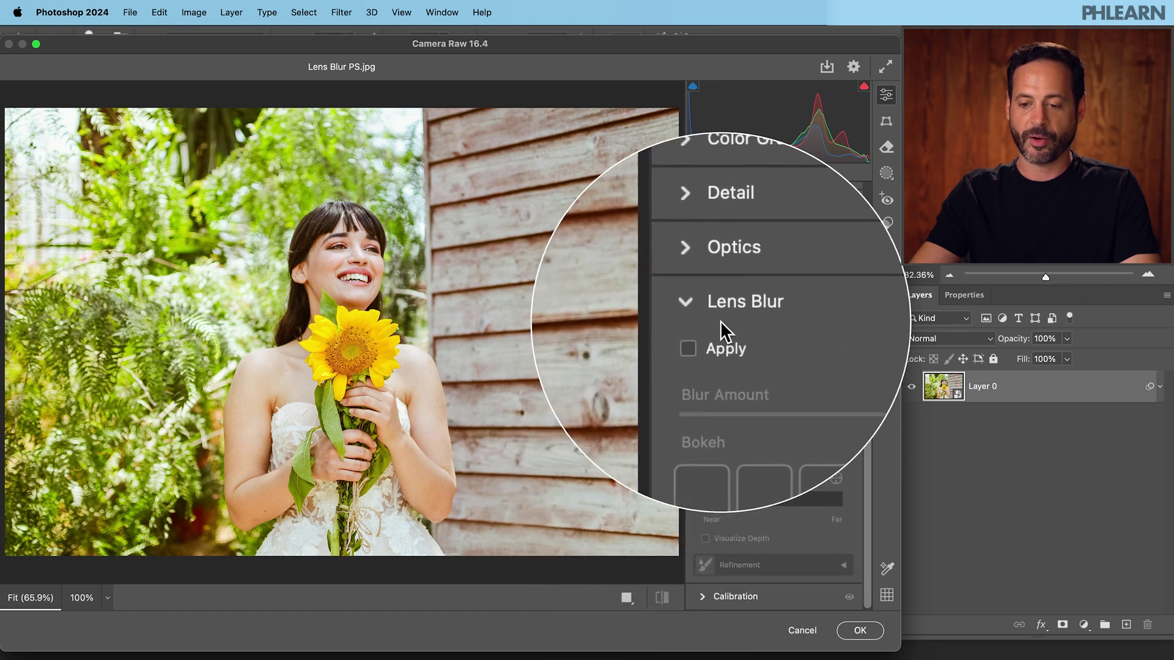
left_click(704, 335)
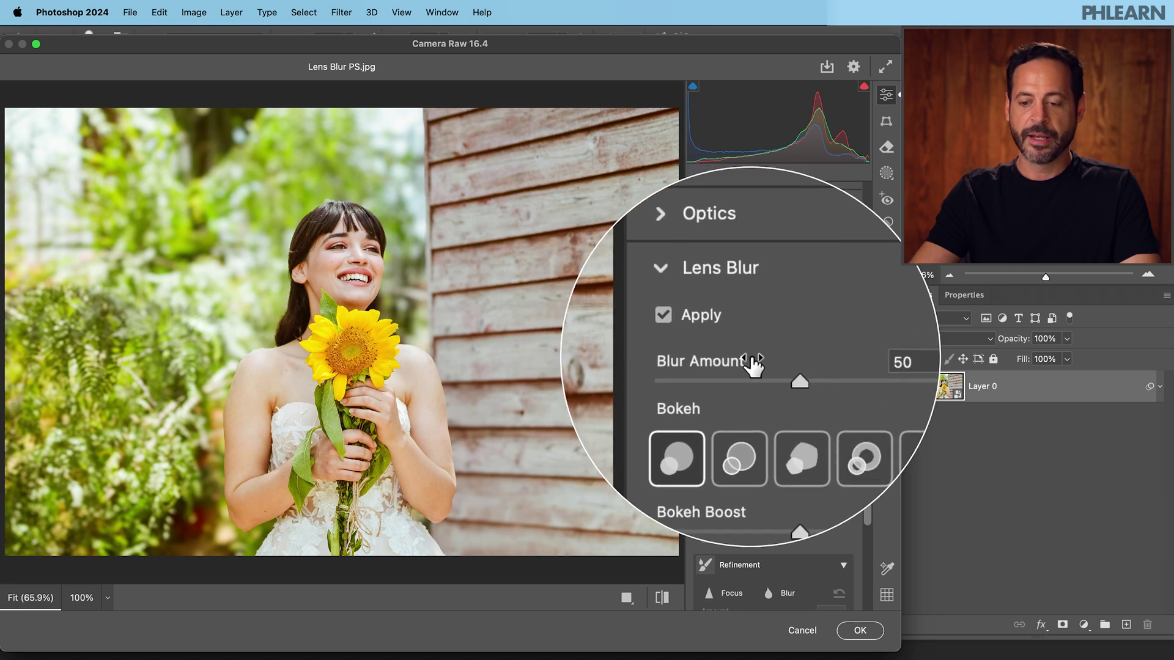
left_click_drag(773, 365, 809, 372)
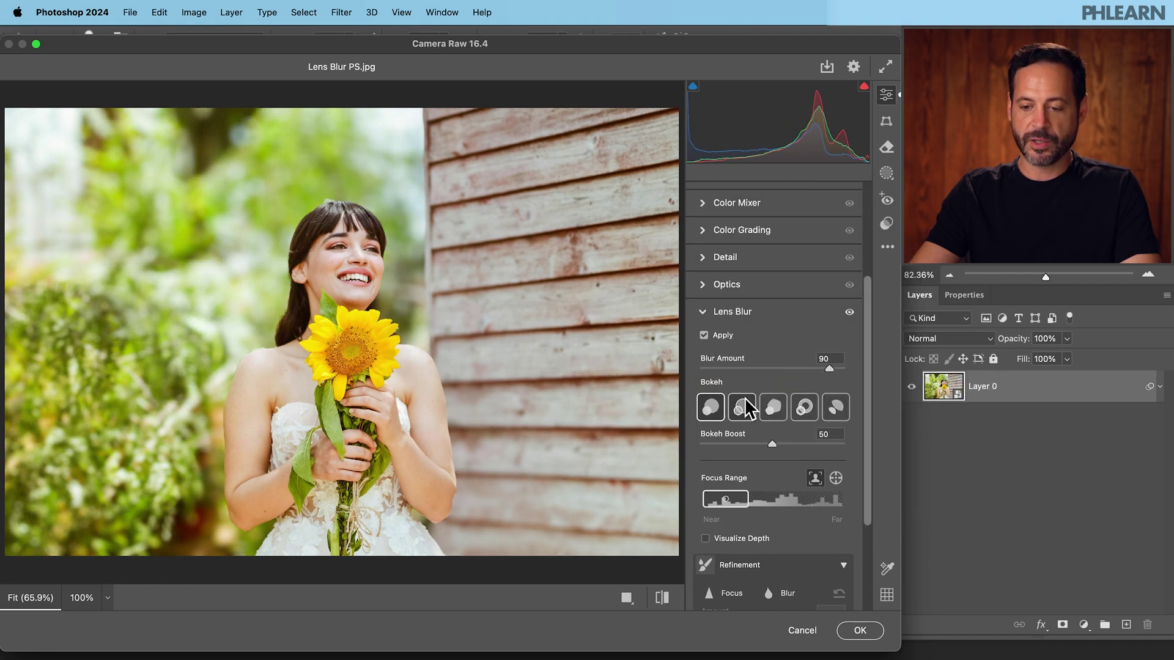
scroll(867, 332, "down", 3)
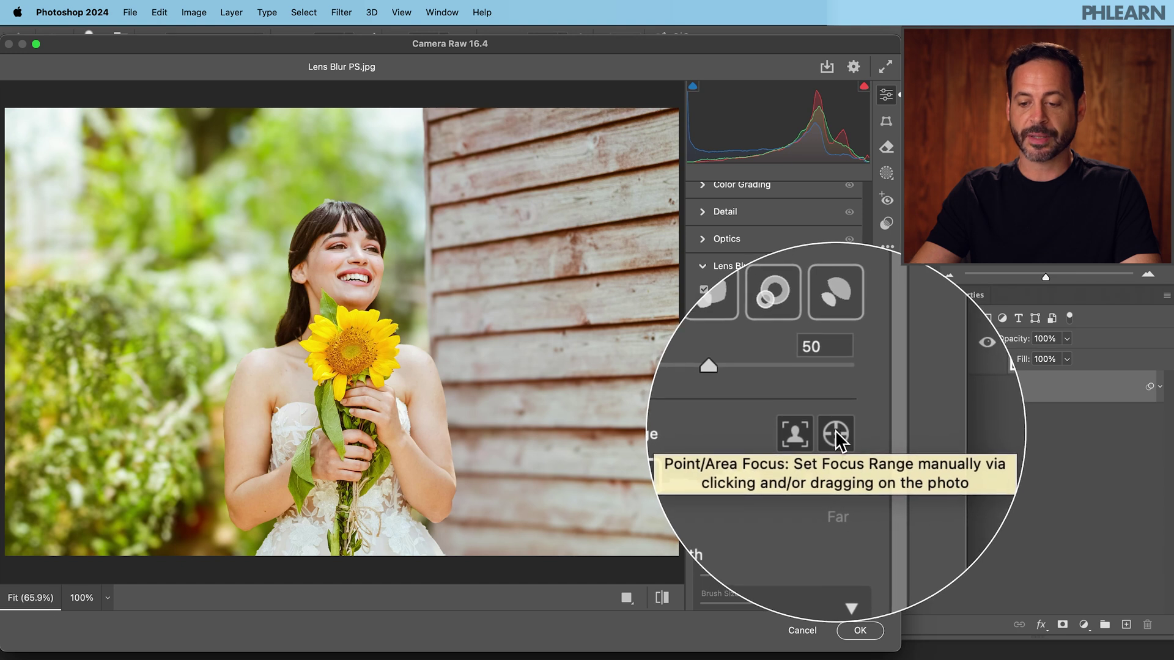
Set the Lens Blur focus area on the bride and lower Blur Amount to 86.
left_click(835, 432)
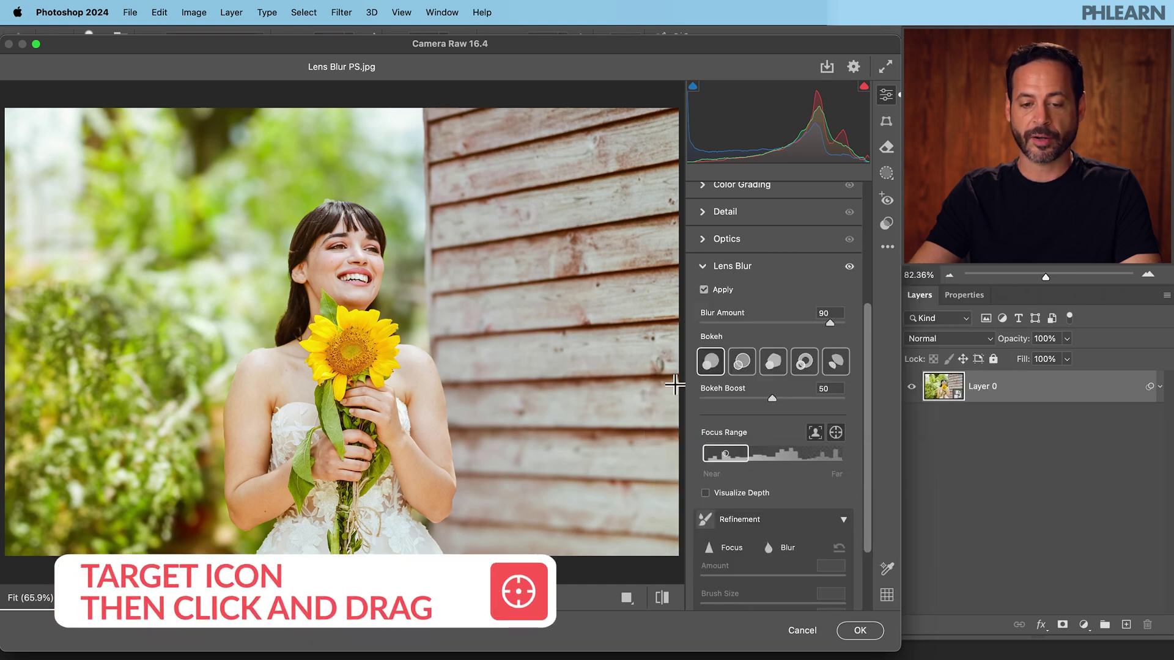
left_click_drag(362, 296, 365, 297)
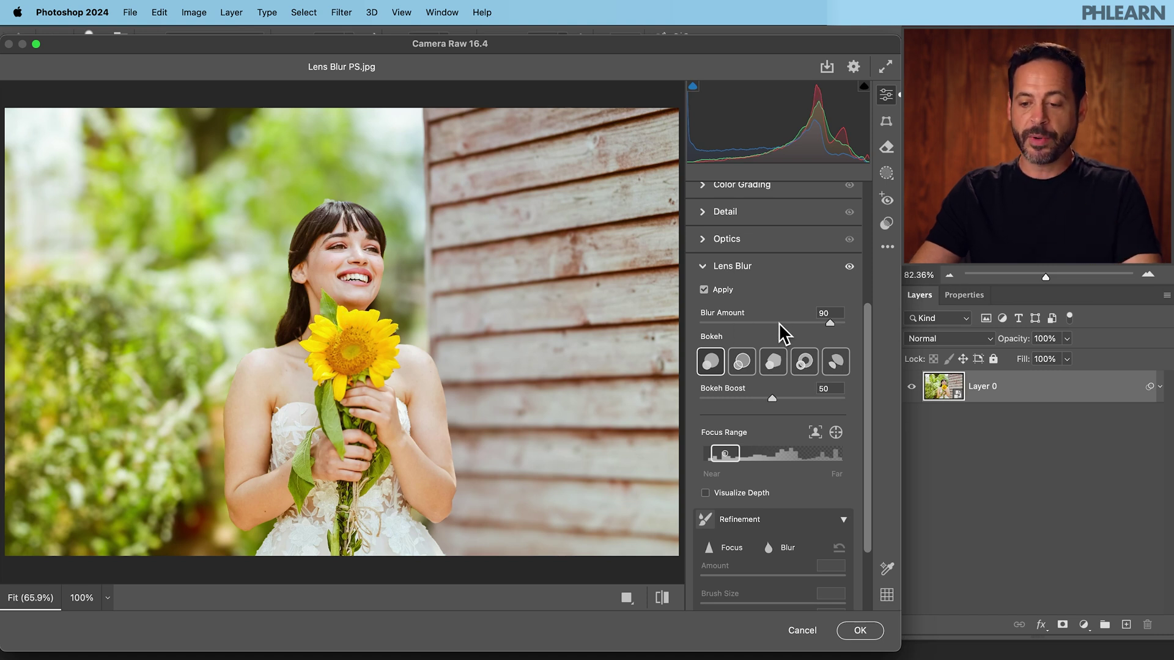
left_click_drag(813, 322, 897, 303)
left_click(742, 357)
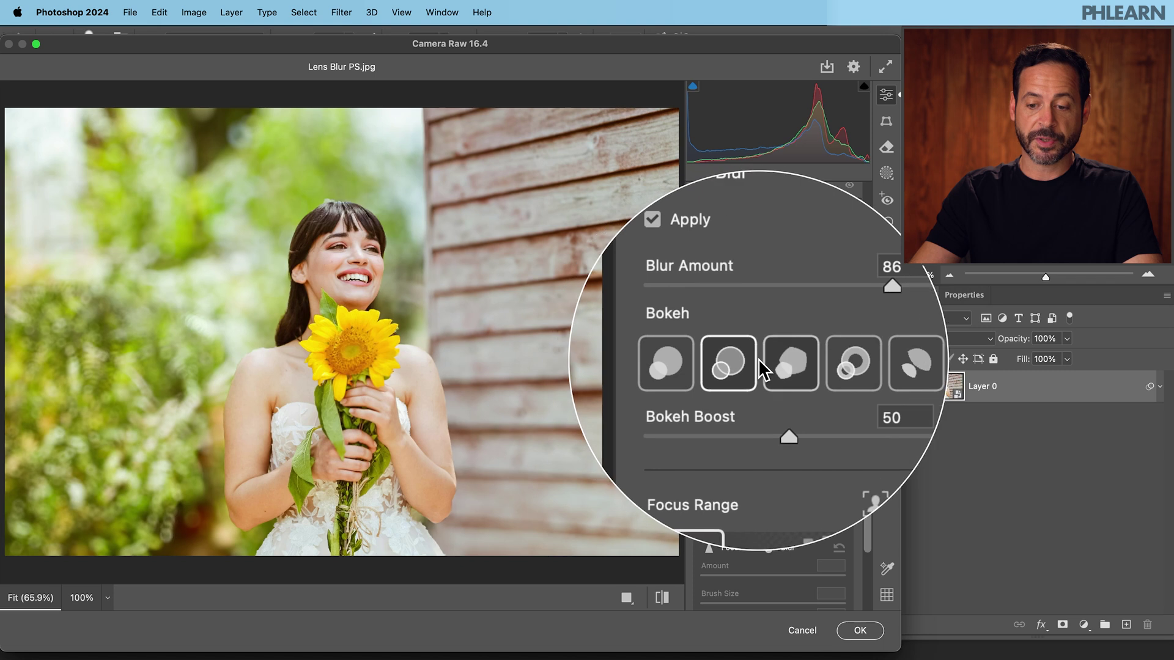
Cycle through the bokeh shapes and settle back on the first round shape.
left_click(773, 362)
left_click(813, 360)
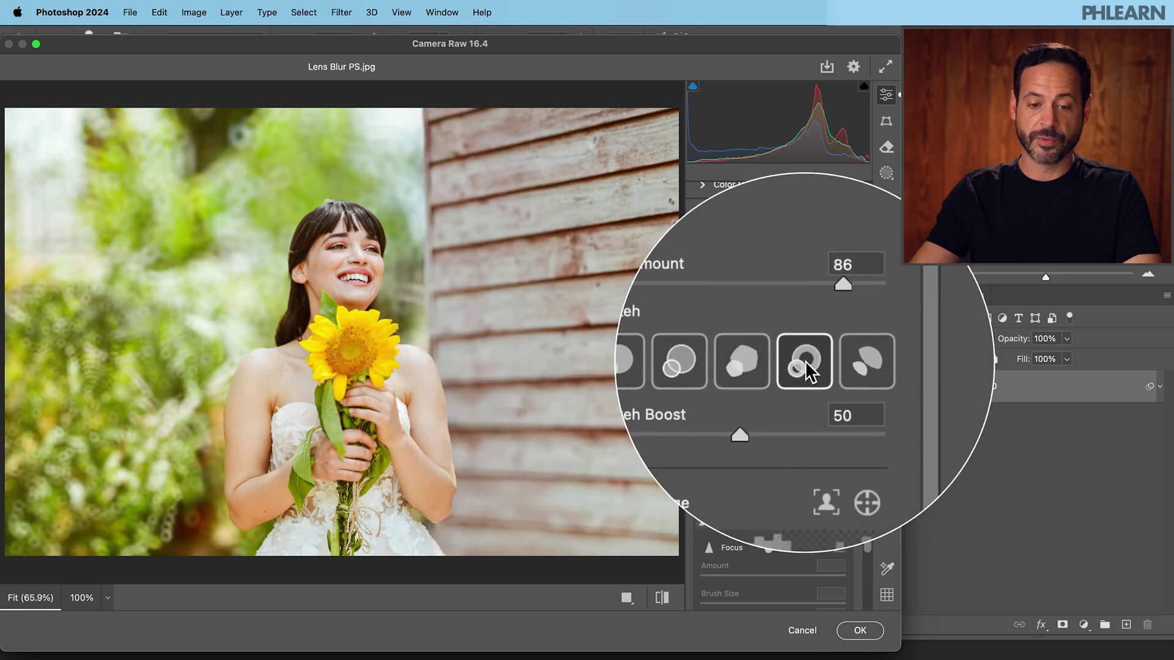
left_click(843, 360)
left_click(795, 364)
left_click(768, 361)
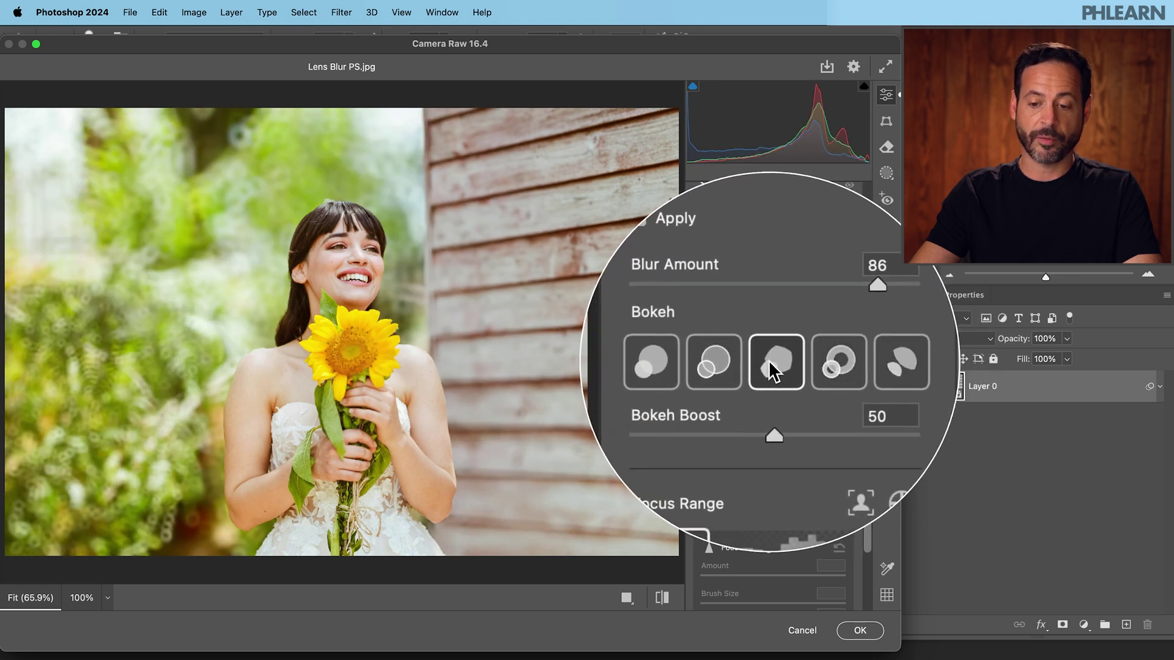
left_click(746, 361)
left_click(720, 361)
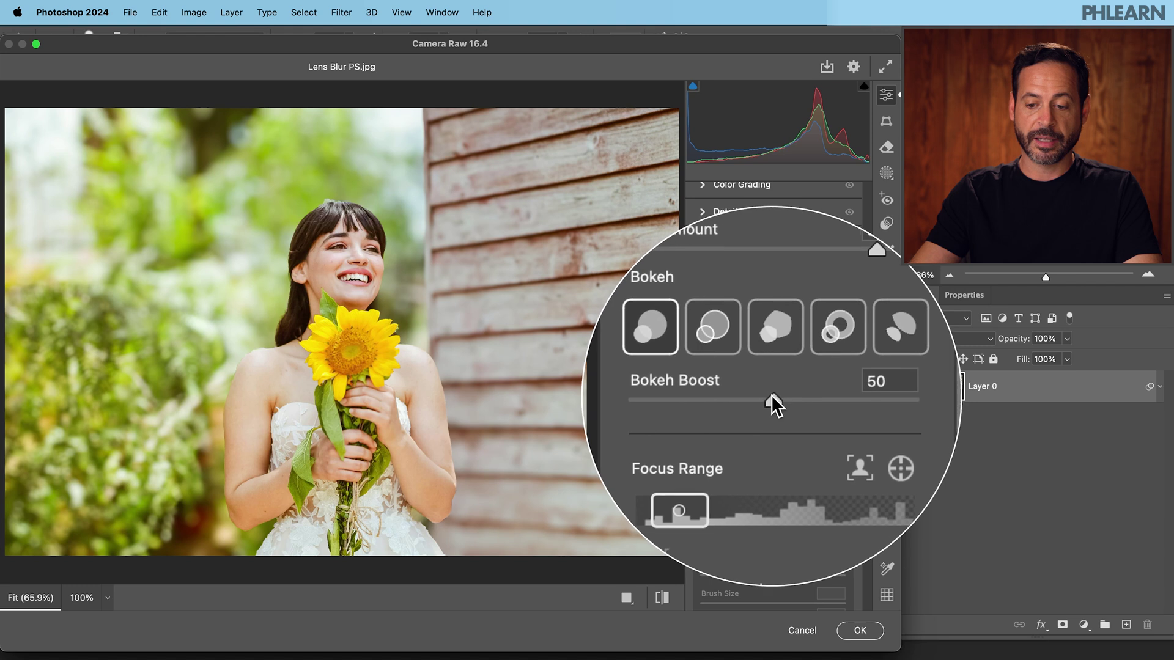
Set Bokeh Boost to 48 and test shifting the Focus Range box.
left_click_drag(773, 398, 816, 398)
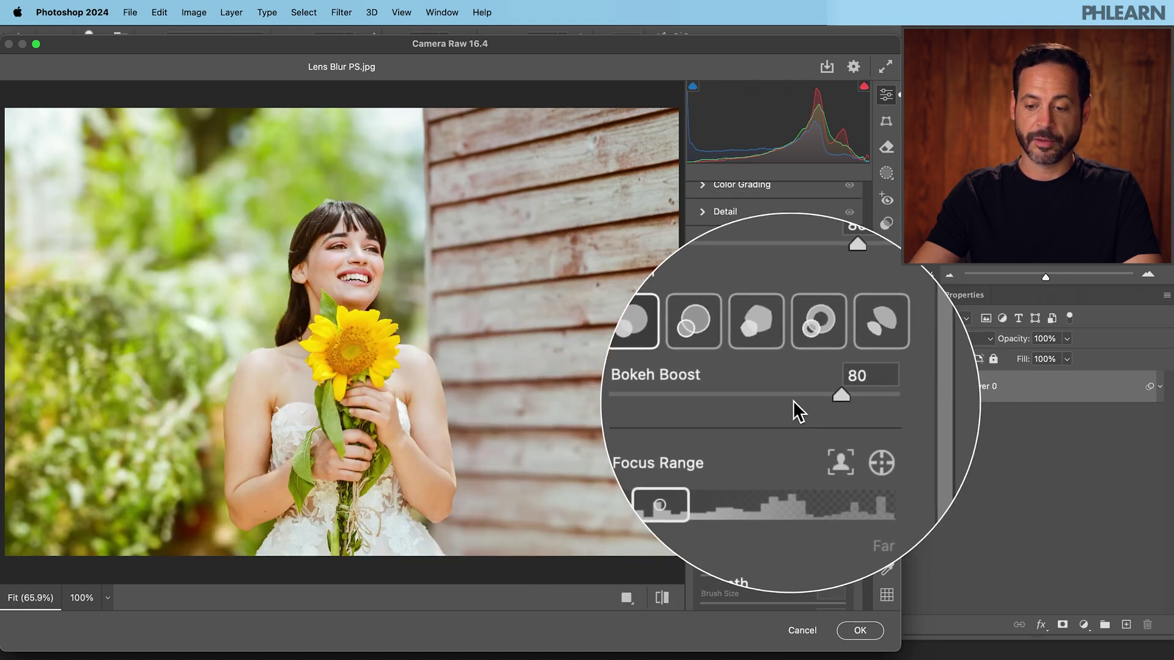
left_click_drag(816, 398, 769, 397)
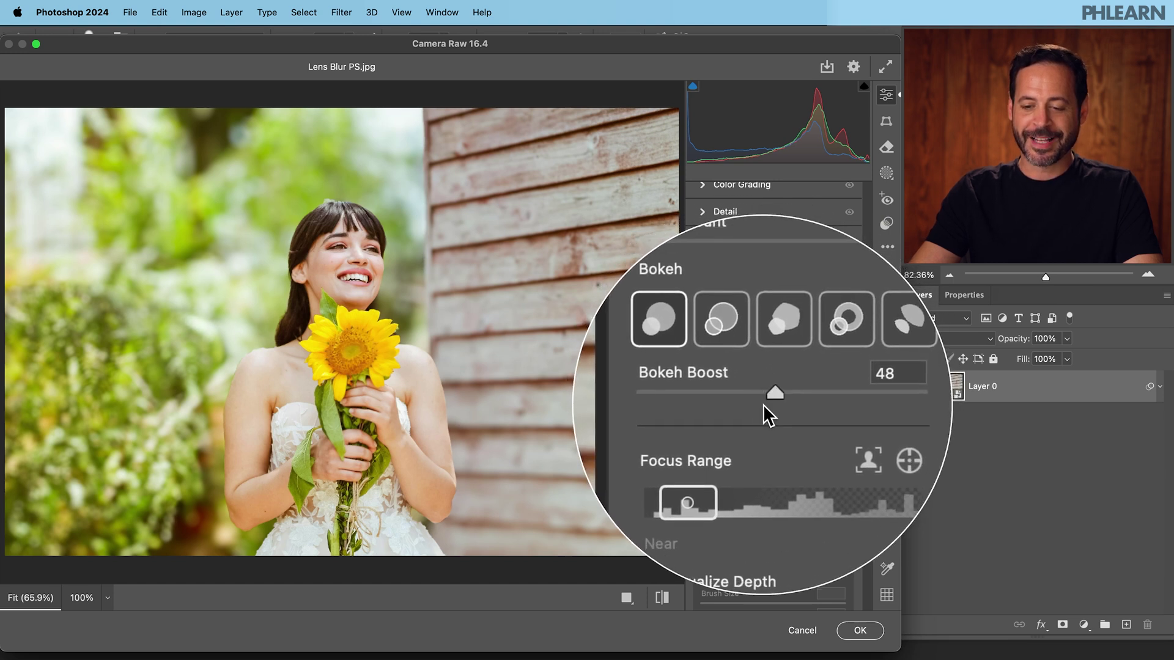
mouse_move(726, 453)
left_mouse_down()
mouse_move(797, 449)
mouse_move(708, 432)
mouse_move(733, 433)
mouse_move(723, 434)
mouse_move(746, 458)
mouse_move(804, 452)
mouse_move(719, 443)
mouse_move(752, 465)
mouse_move(712, 452)
mouse_move(734, 455)
left_mouse_up()
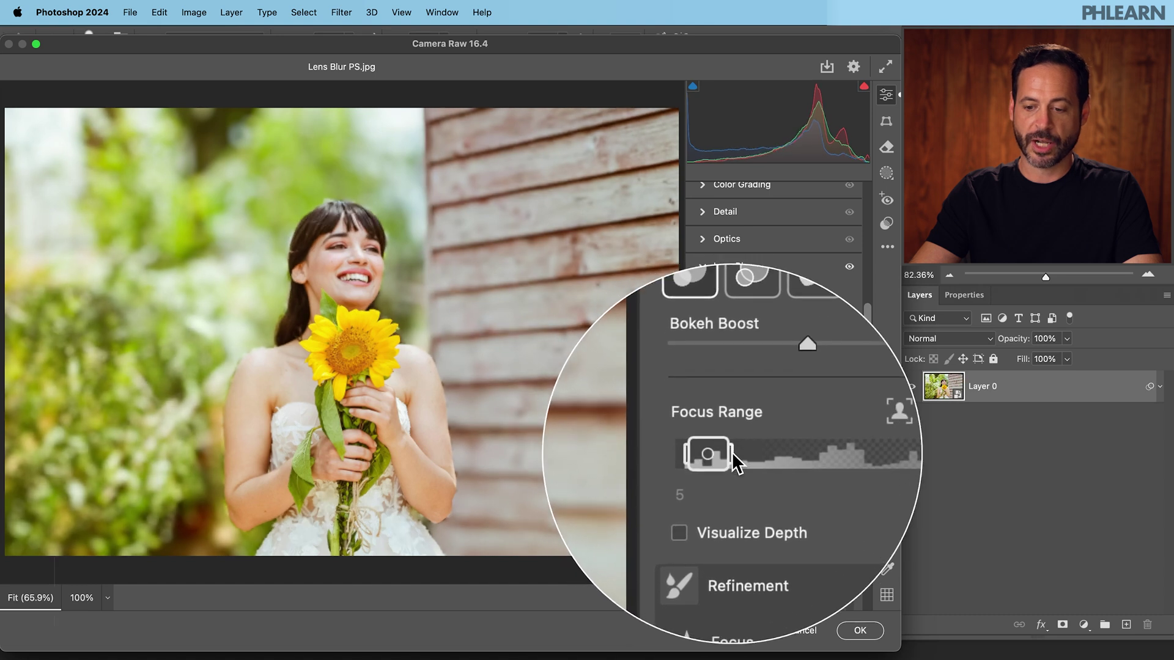
Set the Lens Blur focus from the bride's face and reveal the Refinement brush options.
left_click(835, 432)
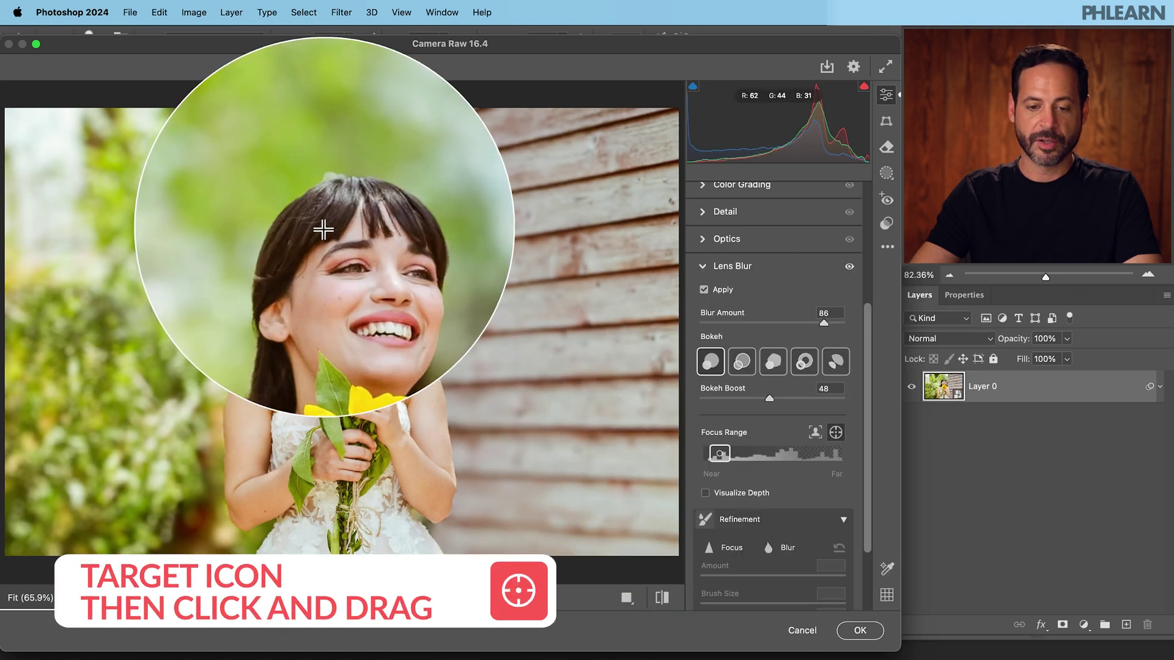
left_click_drag(328, 236, 370, 294)
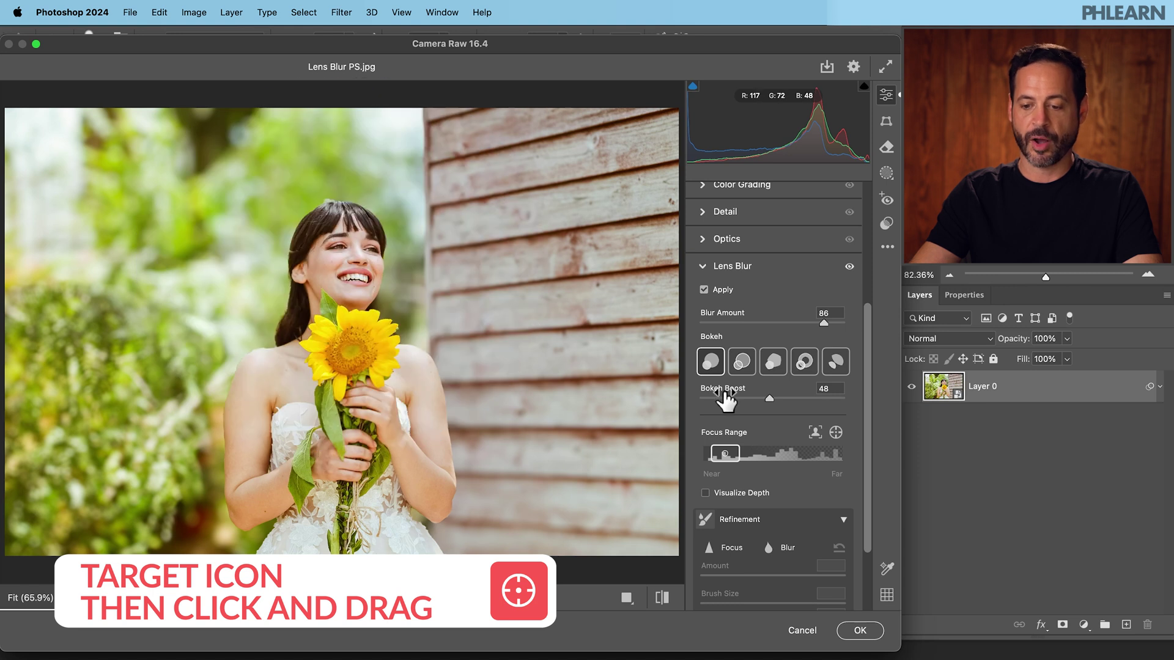
scroll(876, 380, "down", 3)
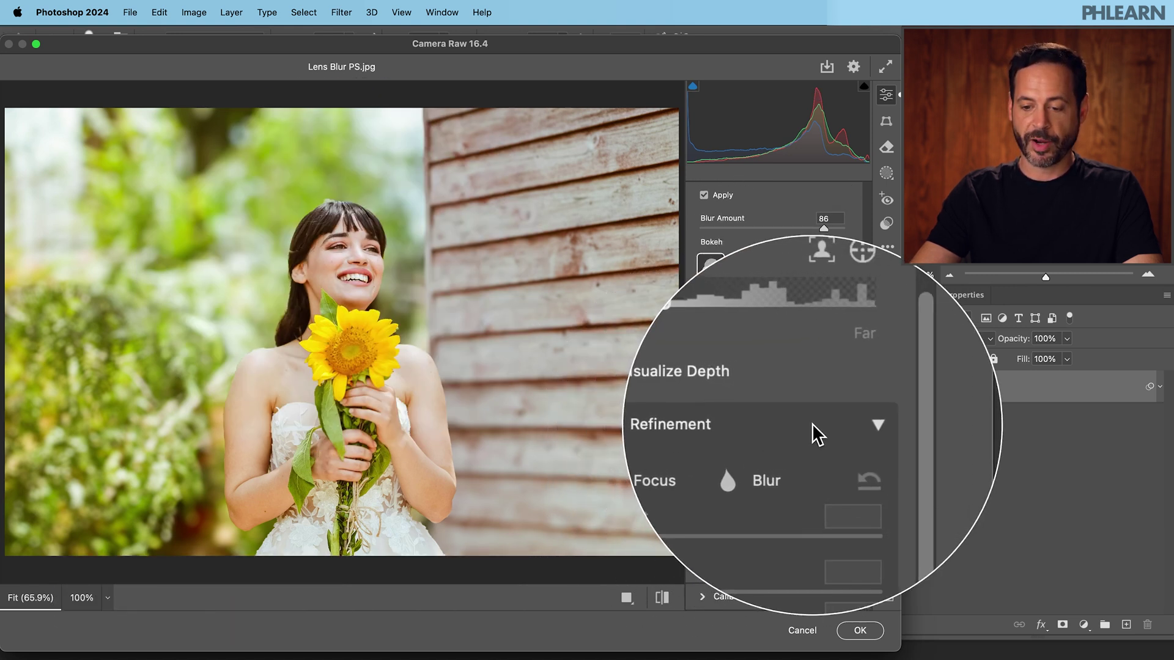
left_click(812, 424)
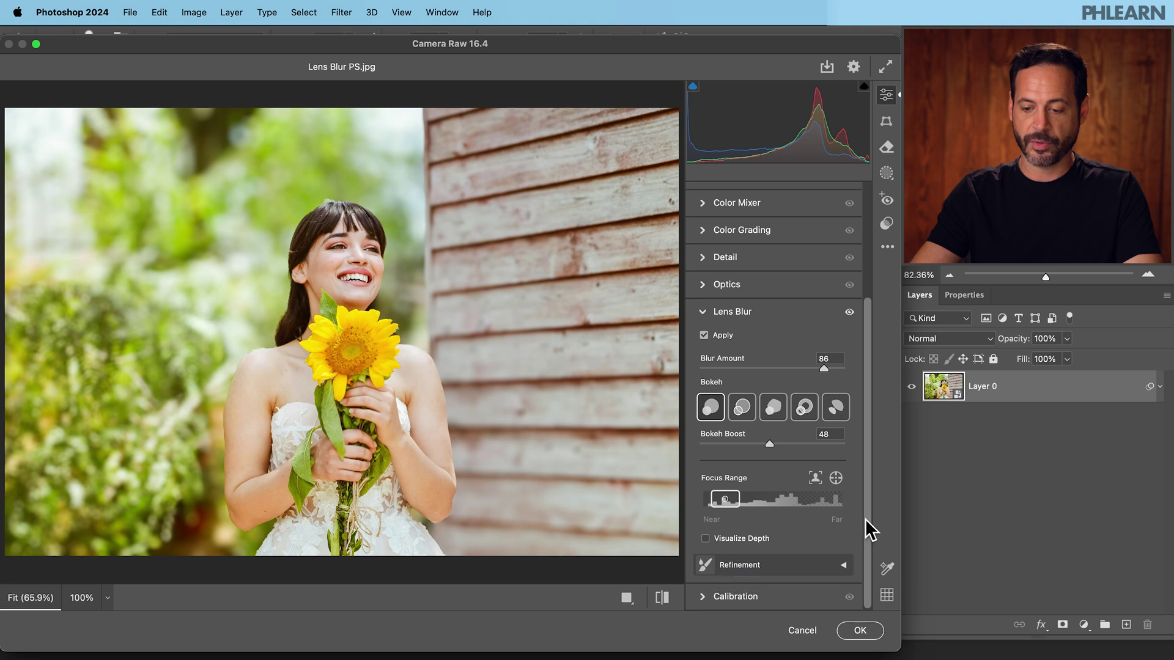
left_click(843, 565)
scroll(874, 563, "down", 4)
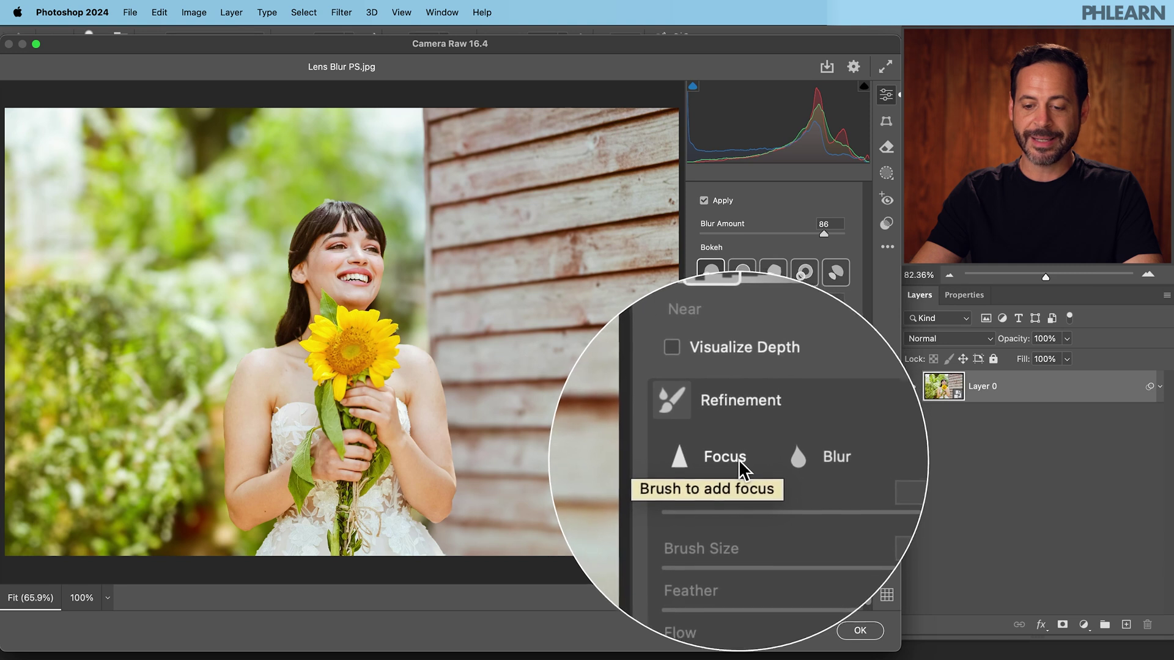
Switch the Lens Blur refinement brush to Blur mode at Blur Amount 100.
left_click(784, 459)
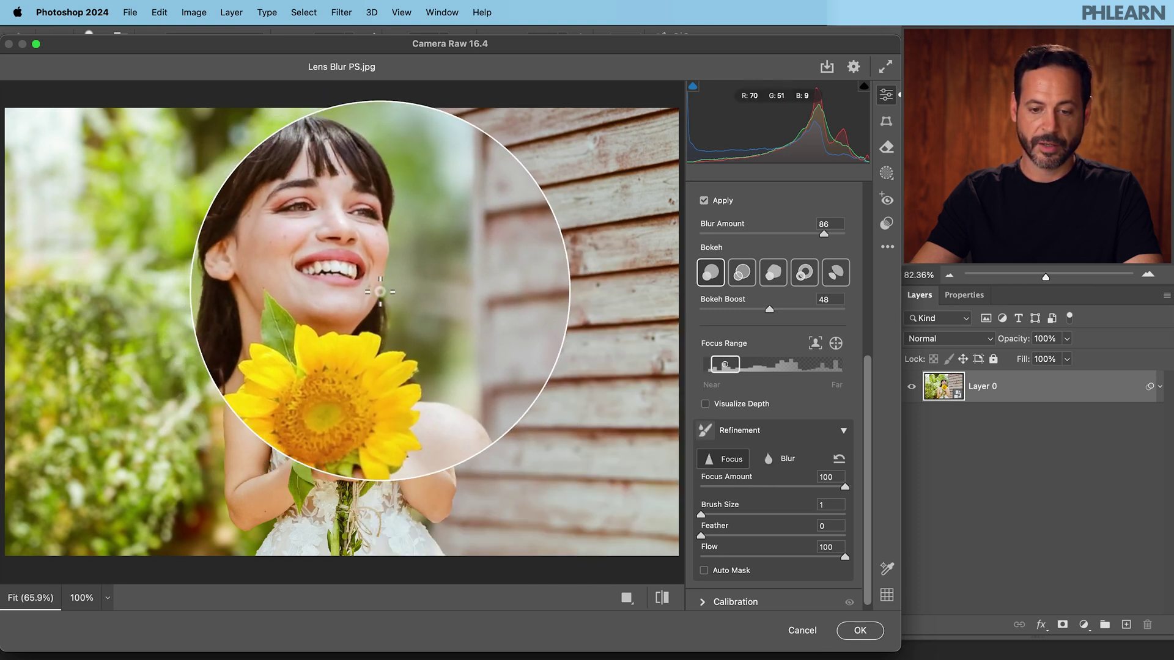
left_click(783, 459)
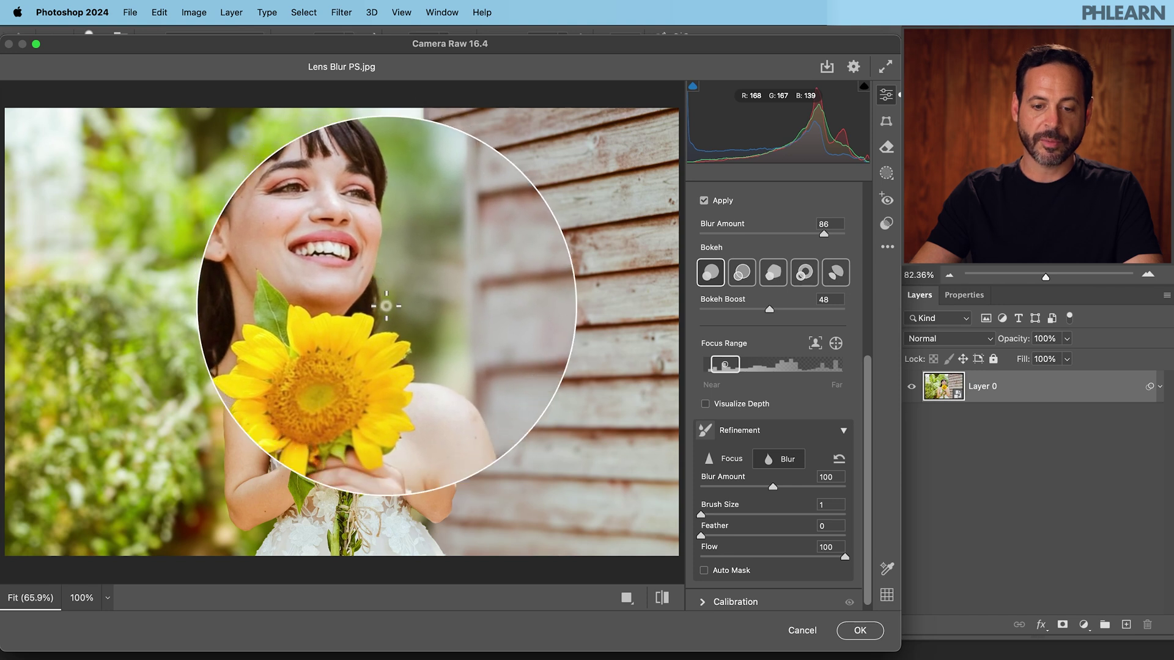
left_click(302, 329)
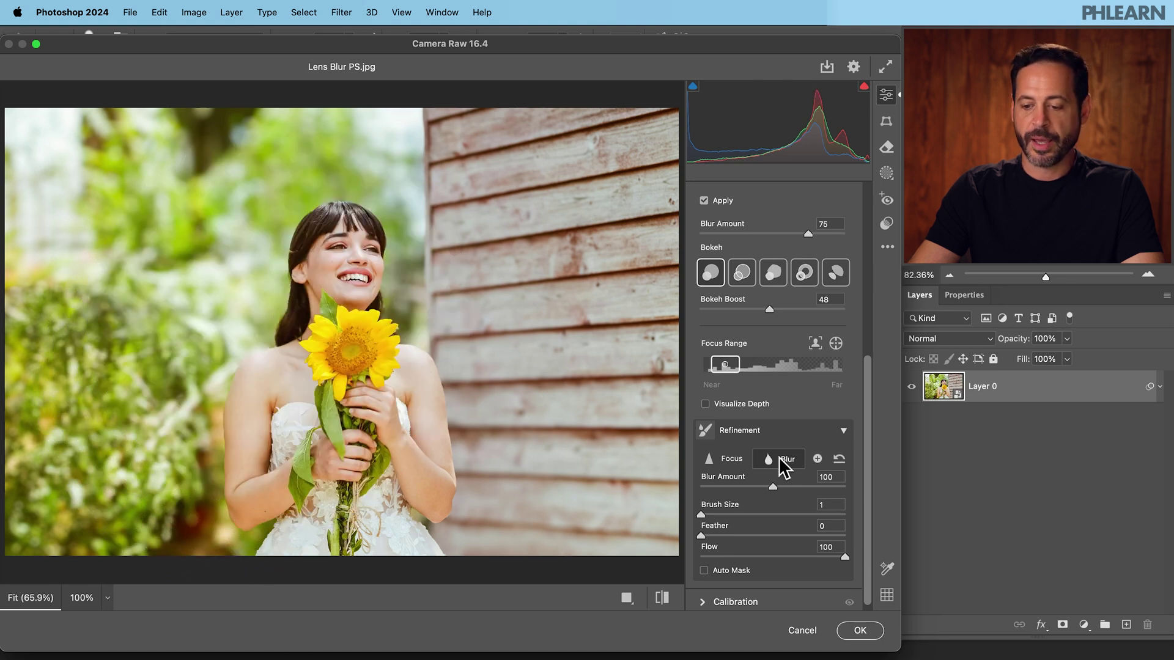
Commit the Camera Raw filter, compare with and without it, and select the smart filter mask.
left_click(850, 633)
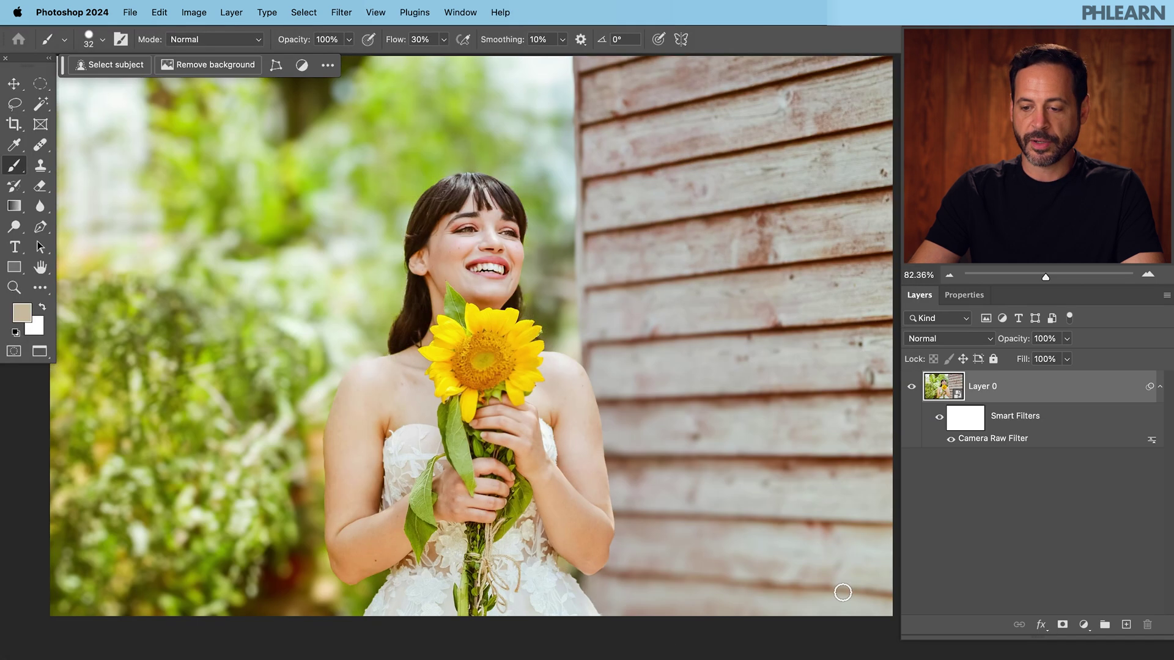
left_click(939, 420)
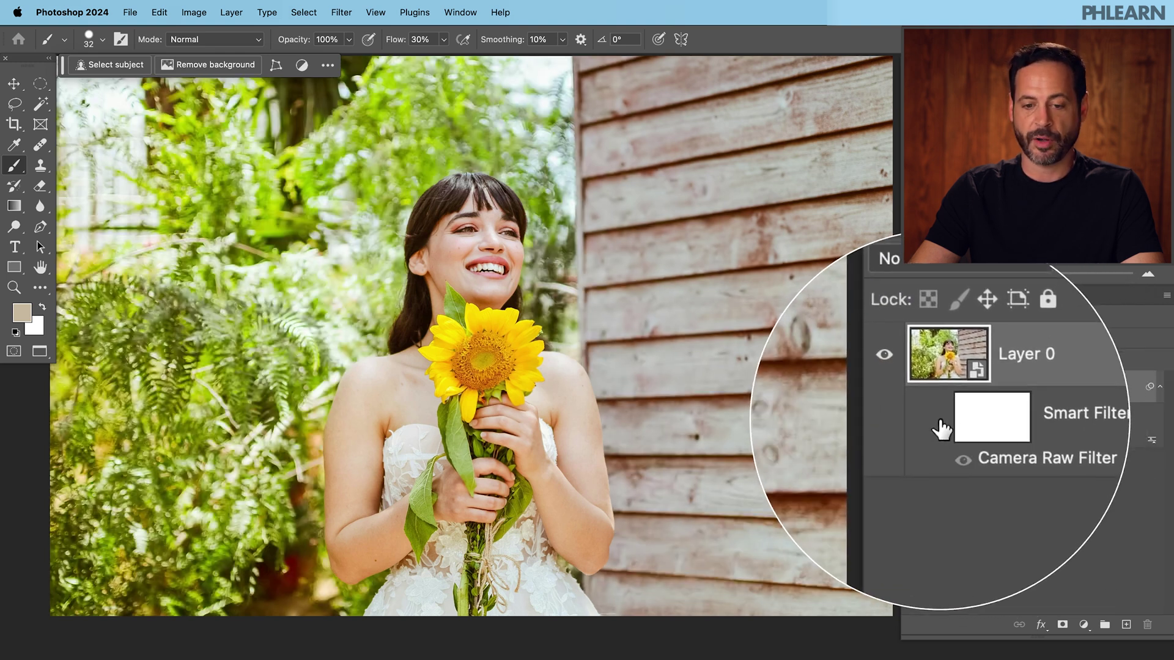
left_click(939, 420)
left_click(940, 420)
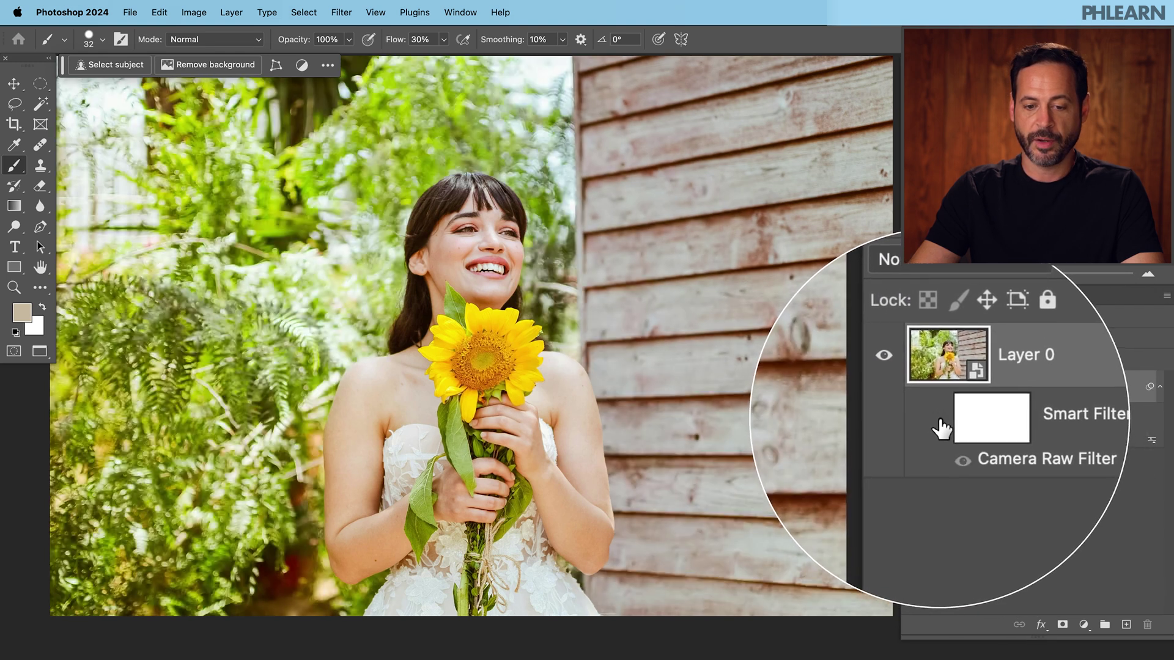
left_click(940, 420)
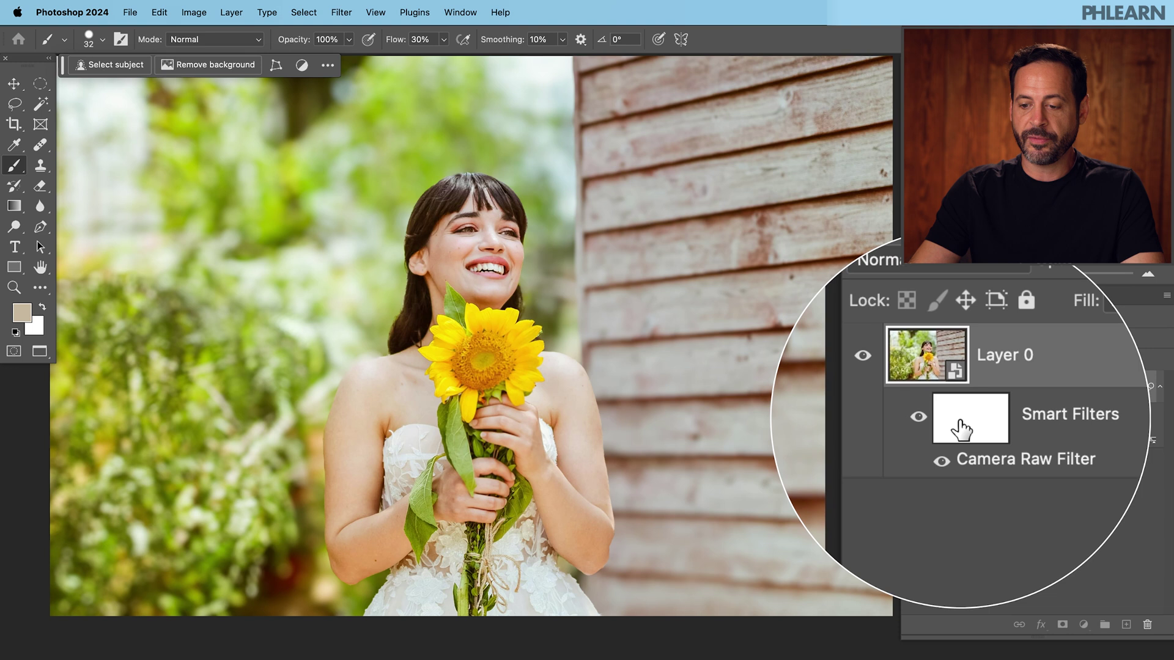
left_click(965, 421)
Zoom in on the hair by the neck and pick the Brush with black foreground.
left_click_drag(397, 270, 480, 249)
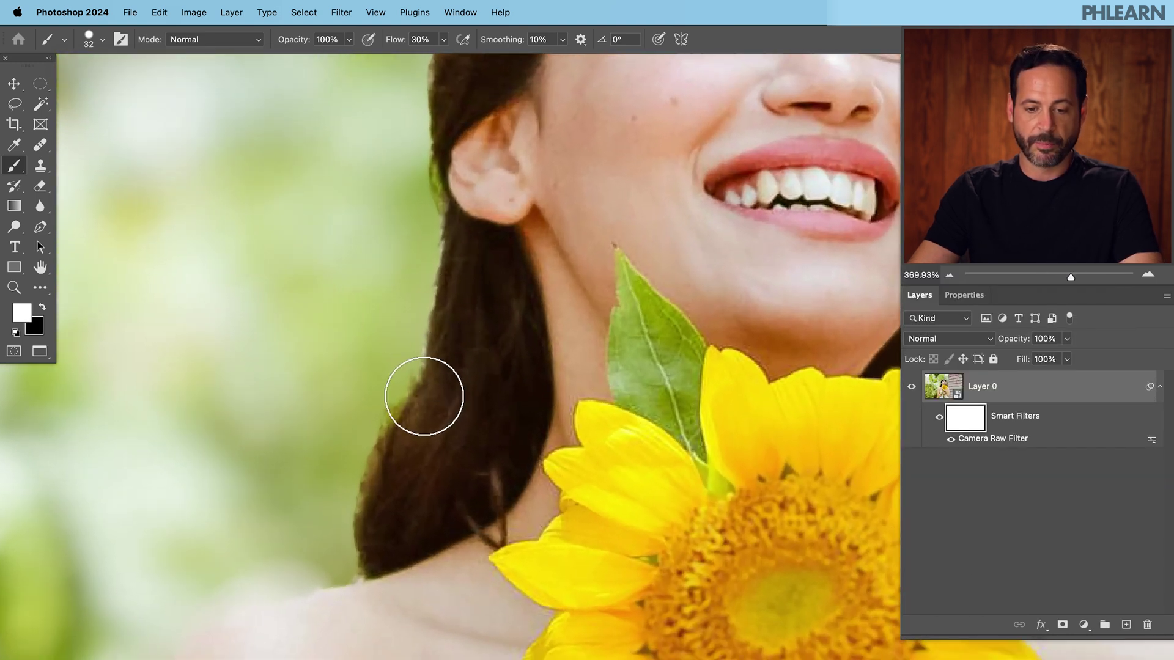
left_click_drag(401, 419, 388, 445)
key("b")
key("x")
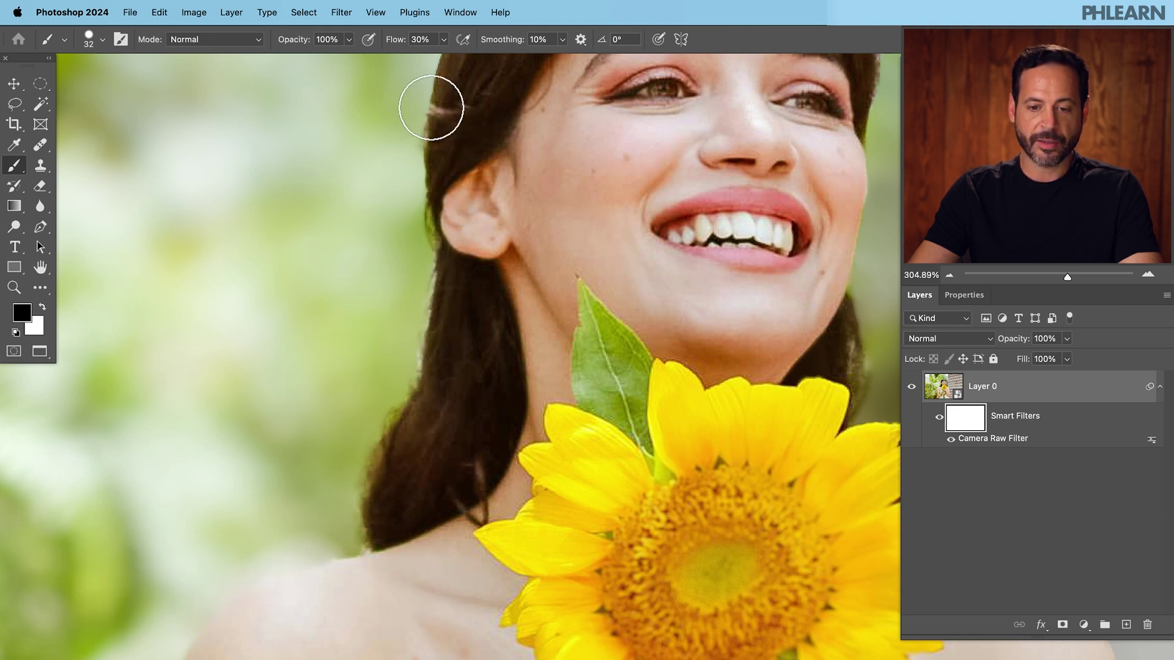
Paint the mask black along the hair above the ear, top of head and right side, then reopen Camera Raw.
left_click_drag(424, 156, 393, 275)
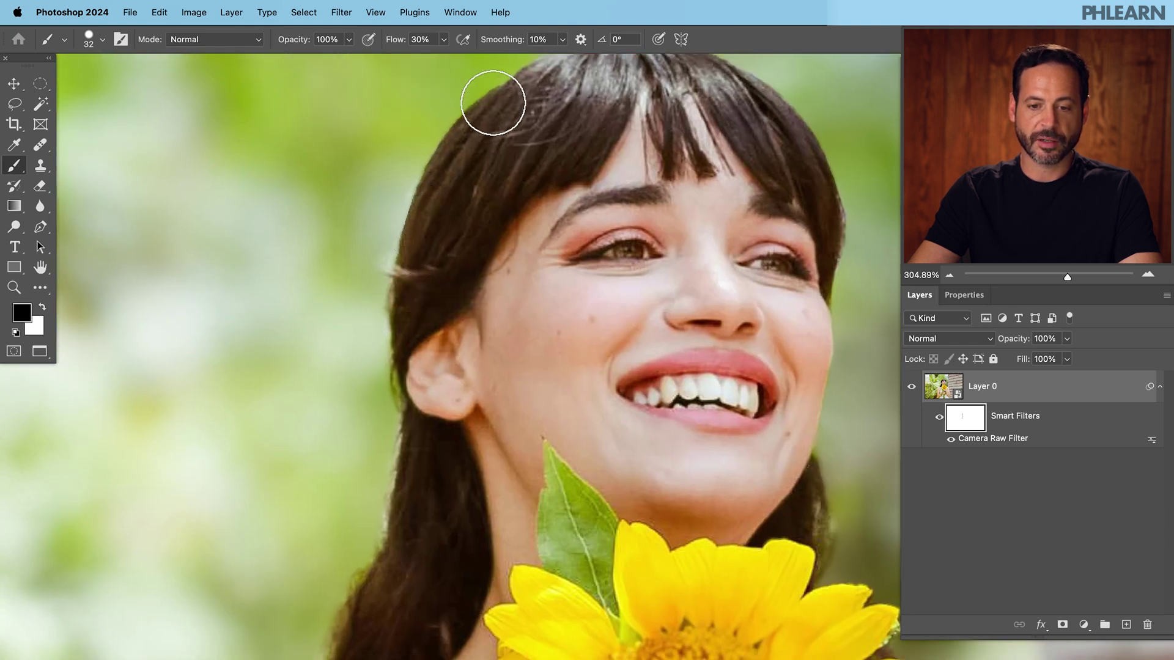
left_click_drag(493, 103, 452, 218)
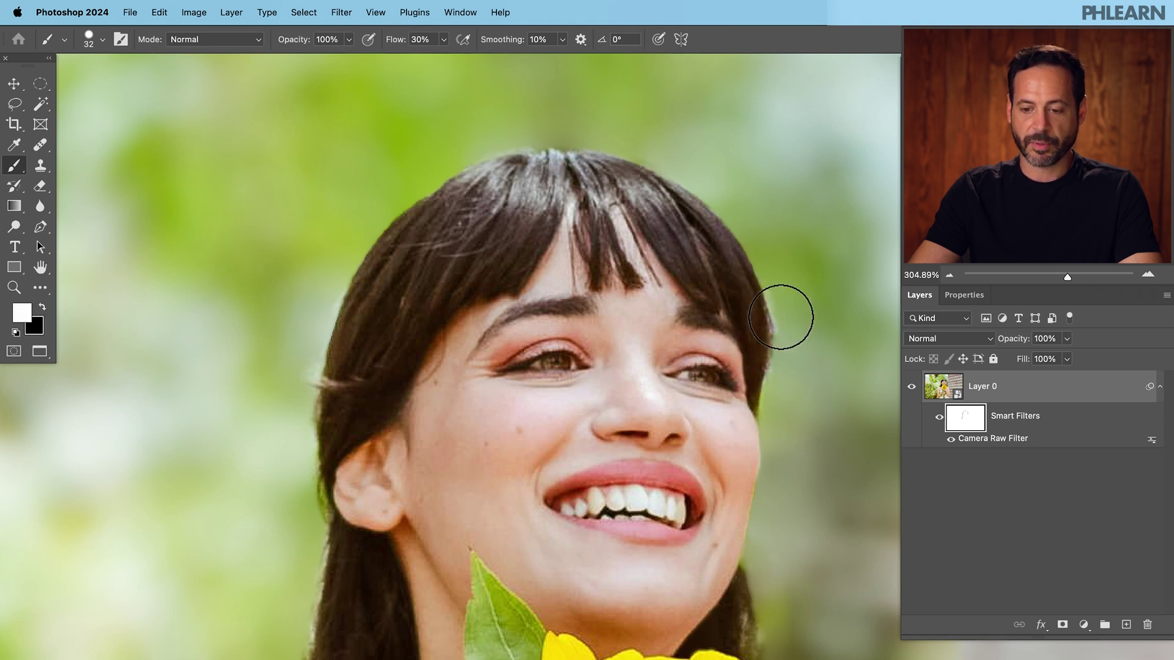
left_click_drag(708, 446, 650, 262)
key("x")
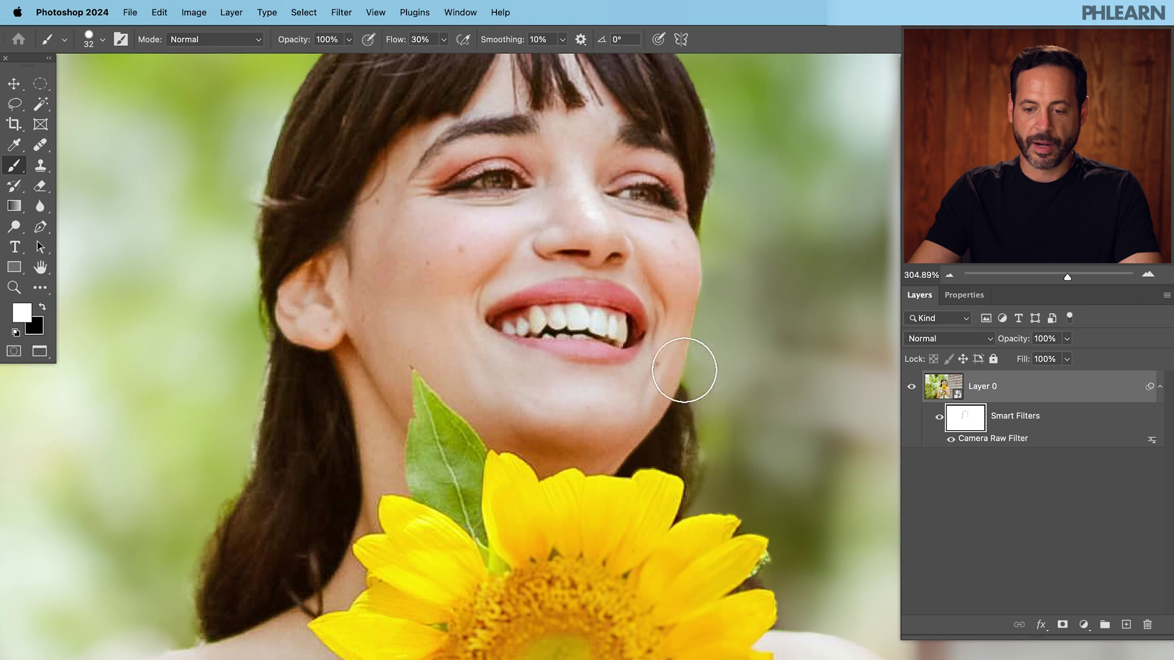
left_click_drag(299, 524, 435, 370)
key("x")
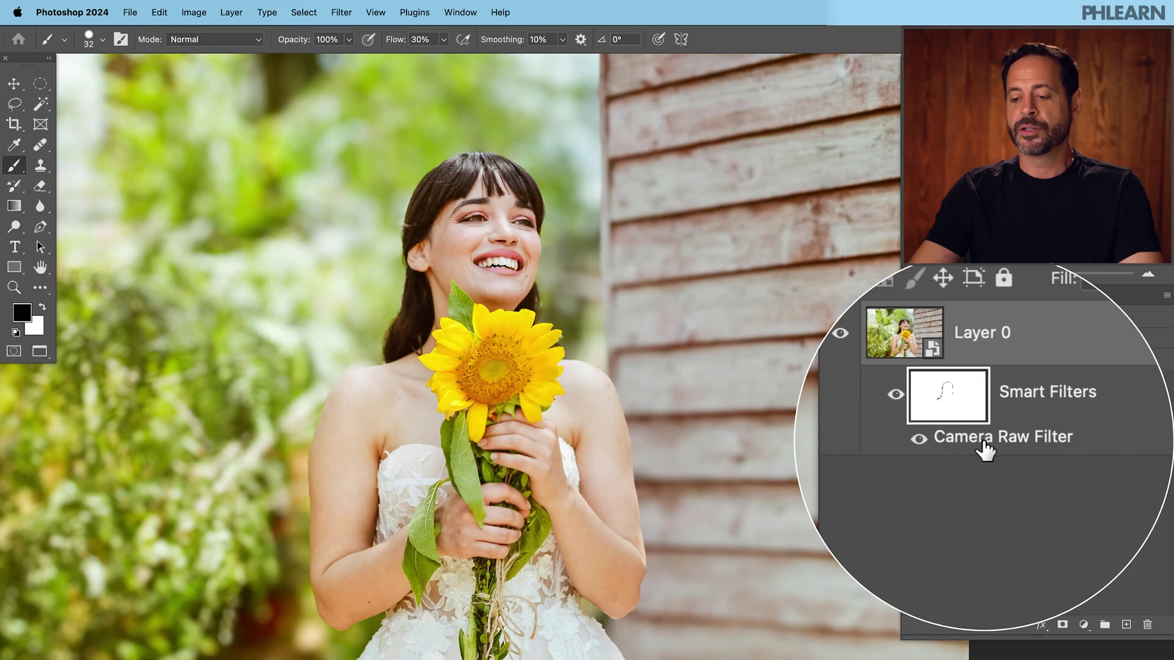
double_click(987, 450)
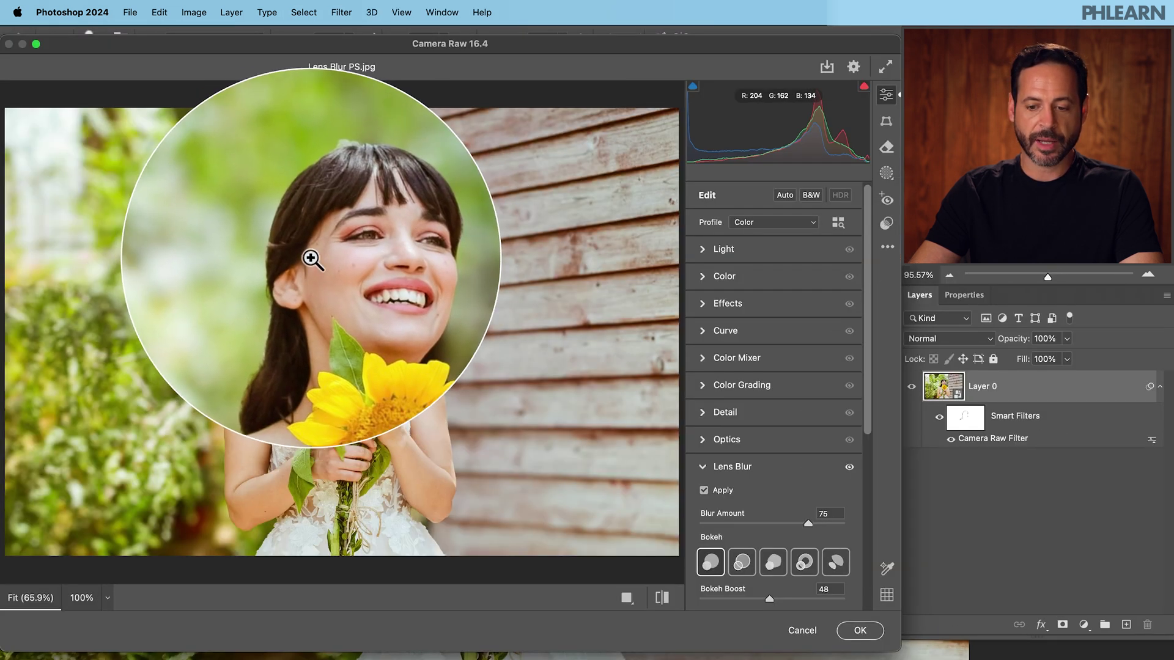
Lower the Camera Raw Lens Blur amount to 42 and commit the filter change.
scroll(874, 382, "down", 5)
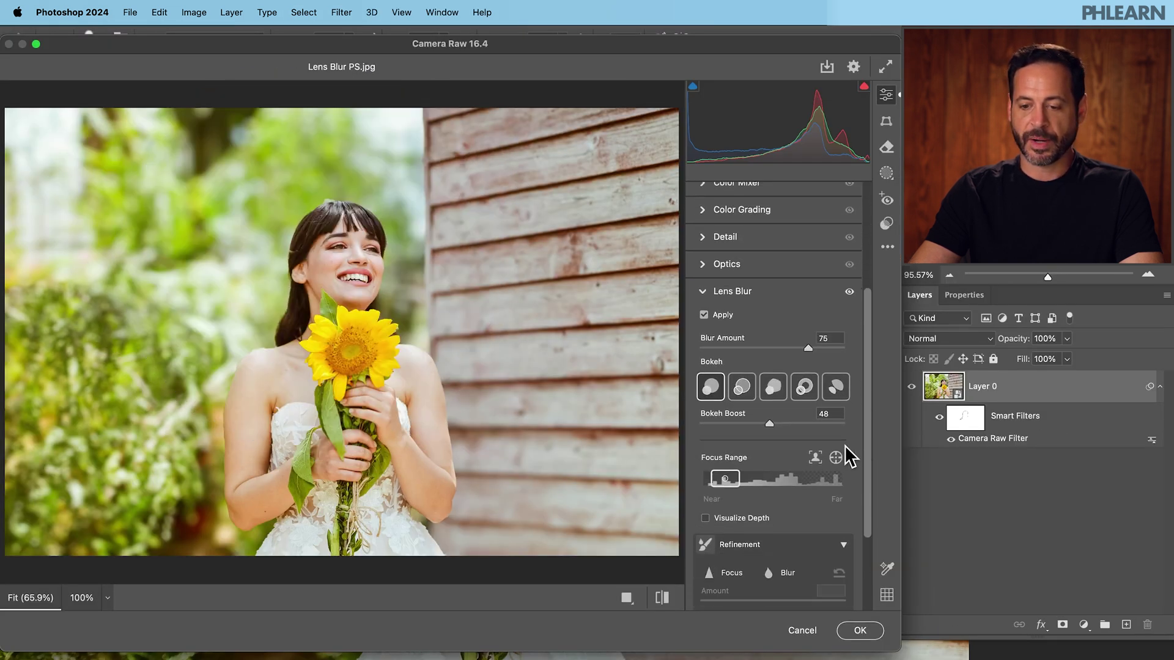
left_click_drag(802, 342, 758, 352)
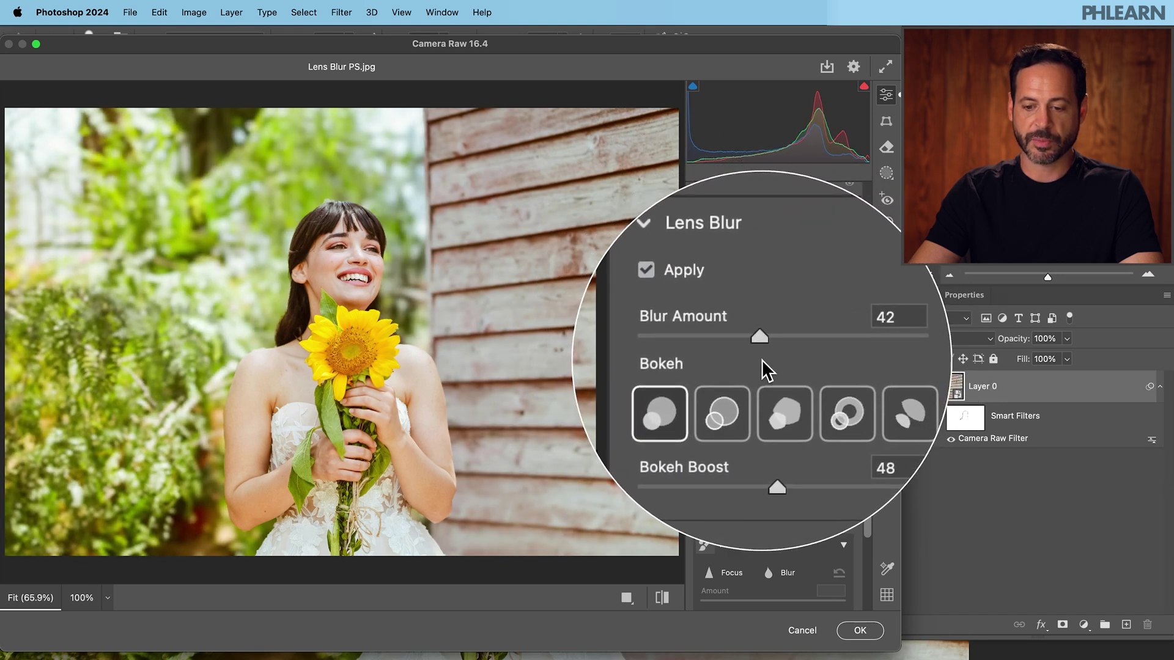
scroll(863, 471, "down", 3)
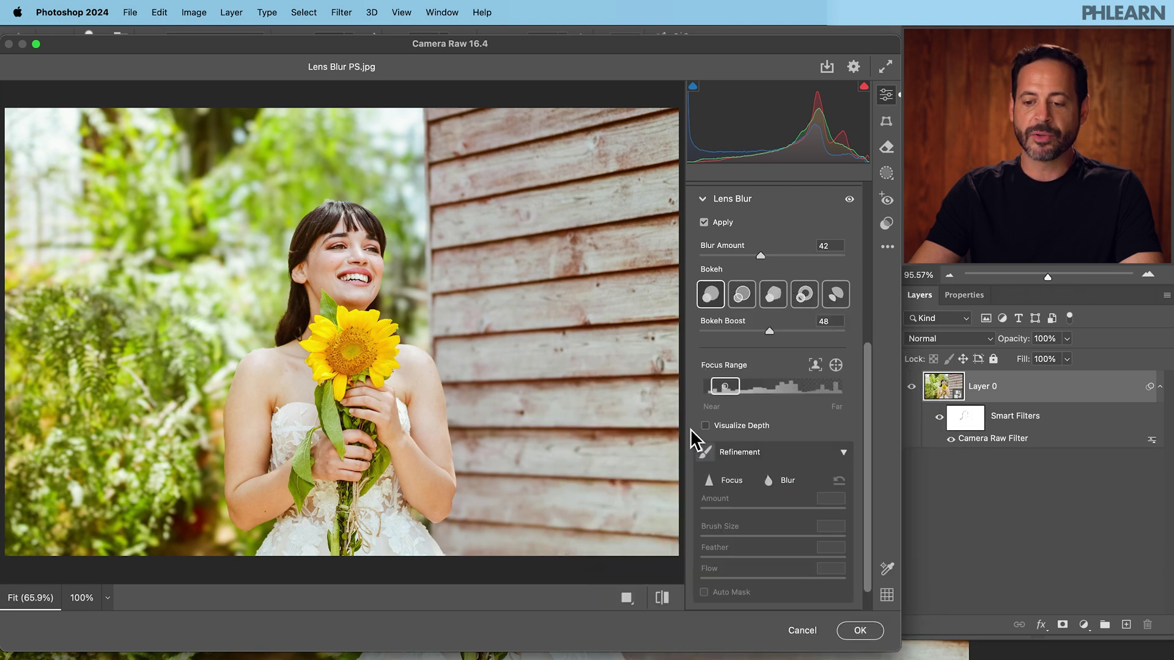
scroll(862, 422, "up", 5)
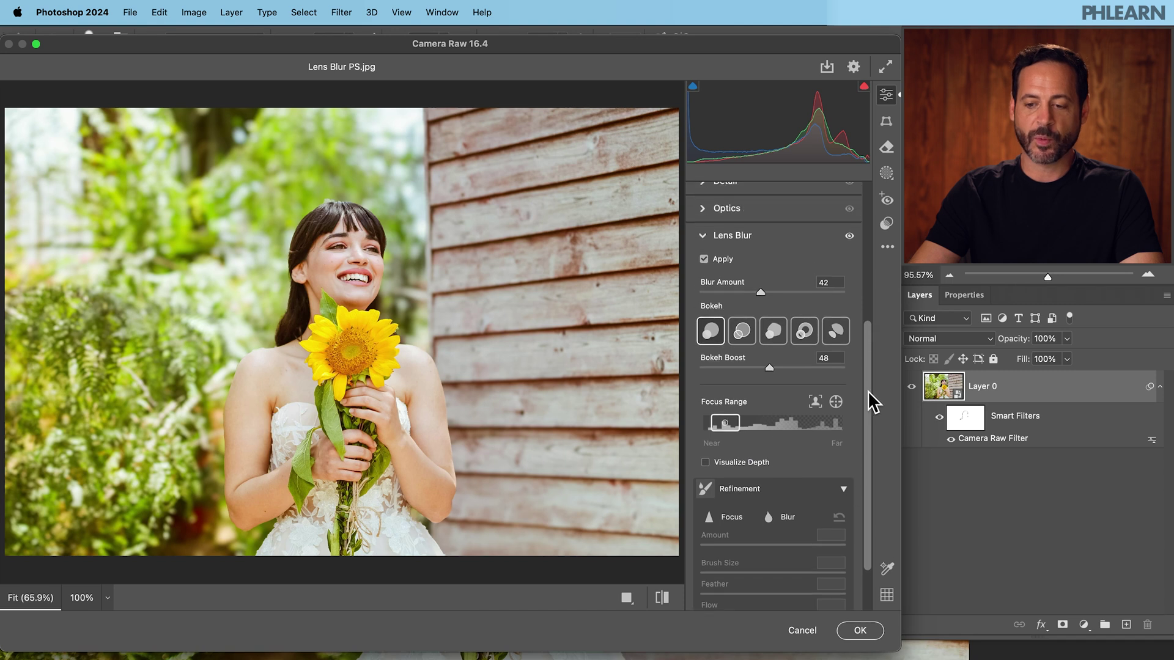
left_click(860, 636)
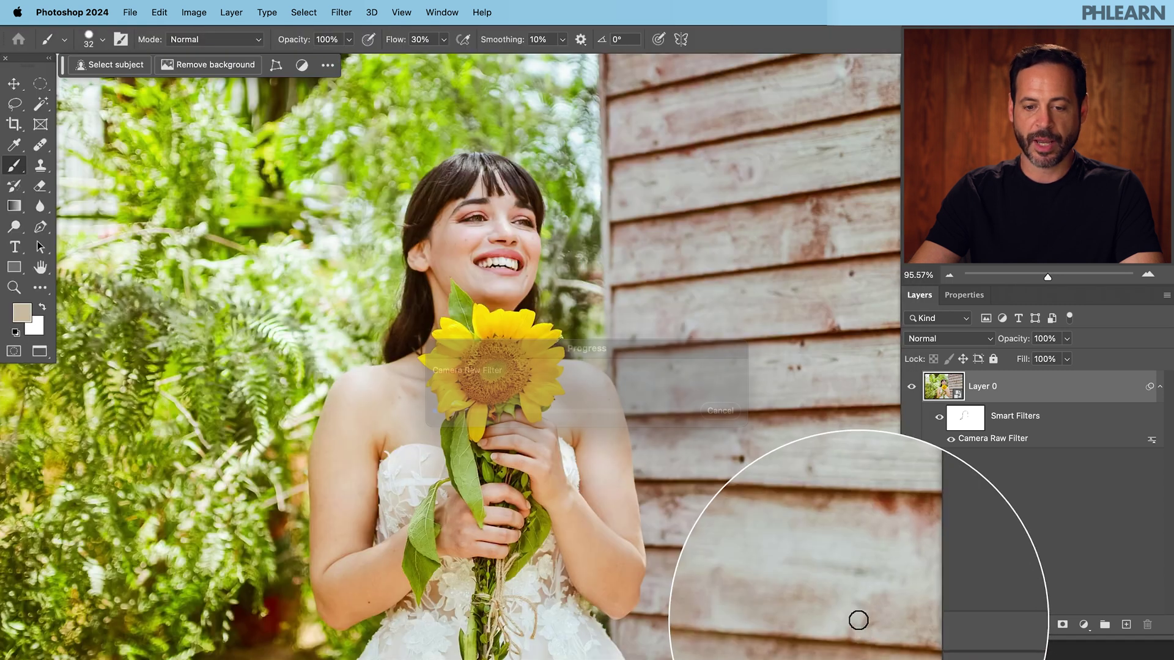
left_click(939, 417)
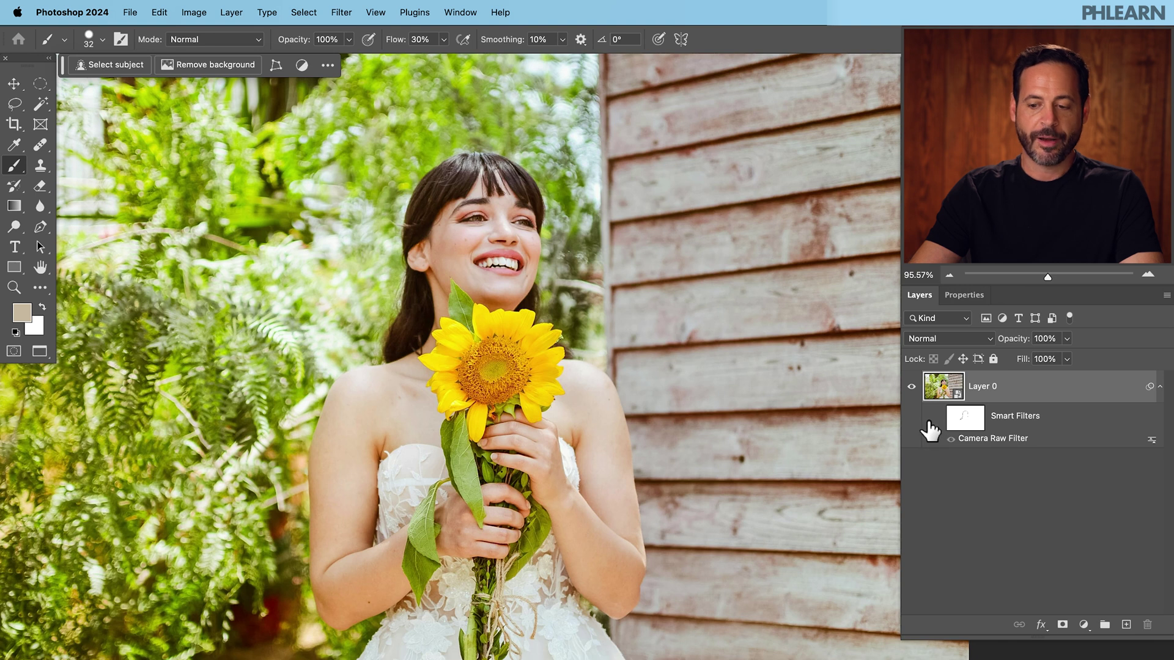
left_click(939, 419)
left_click(939, 418)
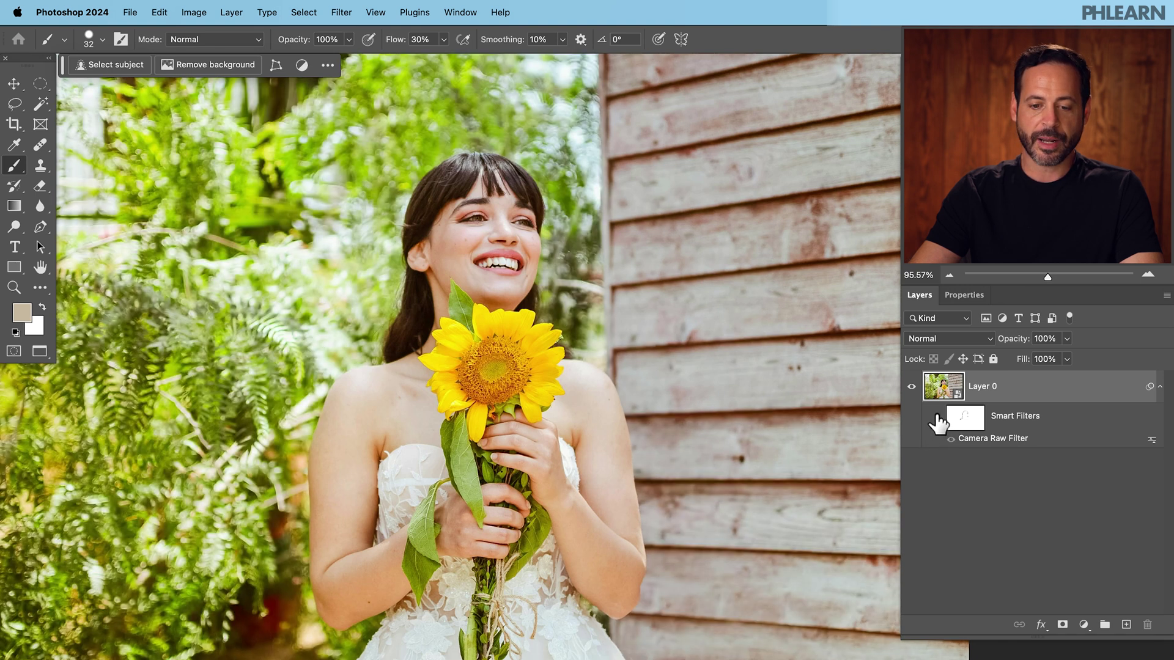
left_click(938, 419)
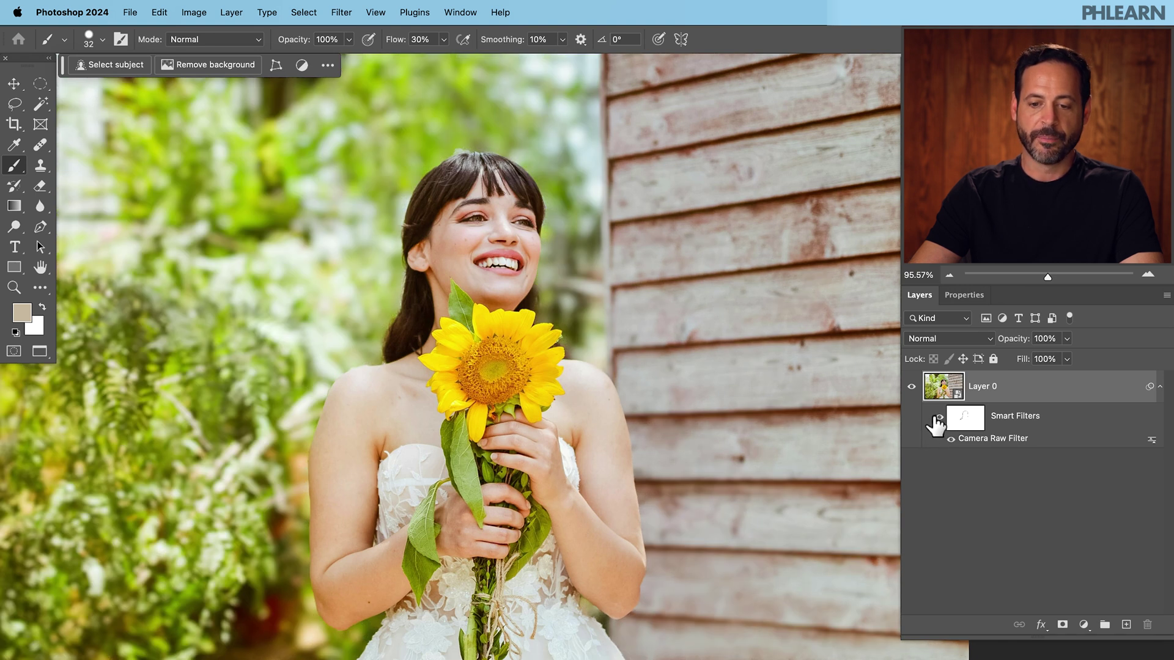
left_click(938, 419)
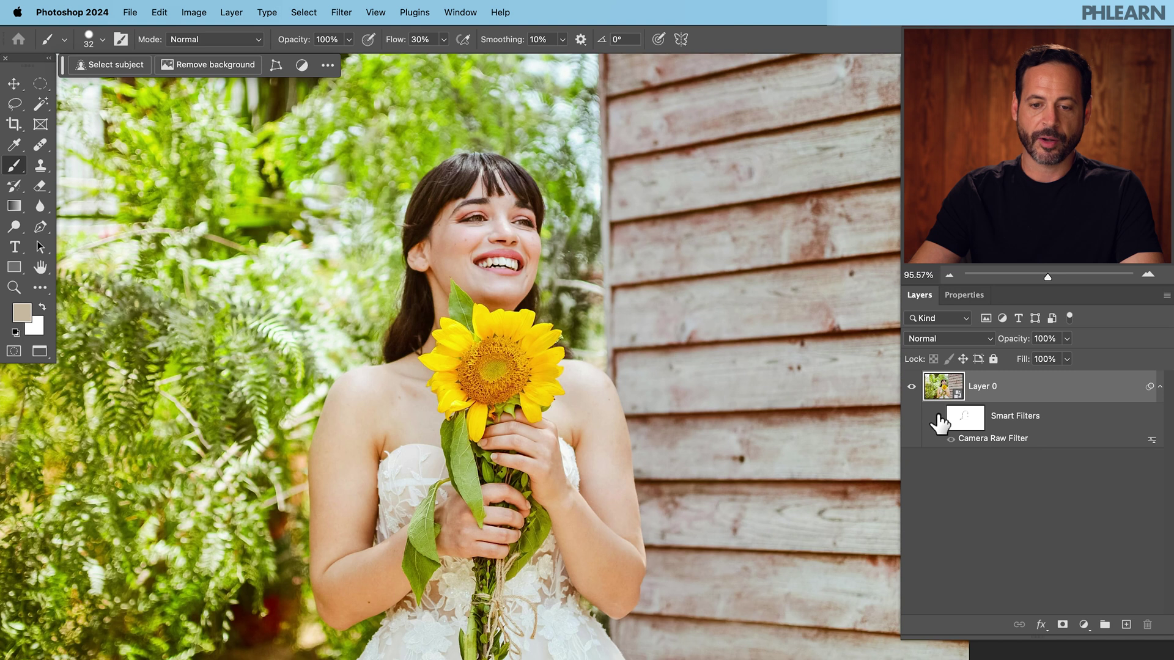
left_click(939, 419)
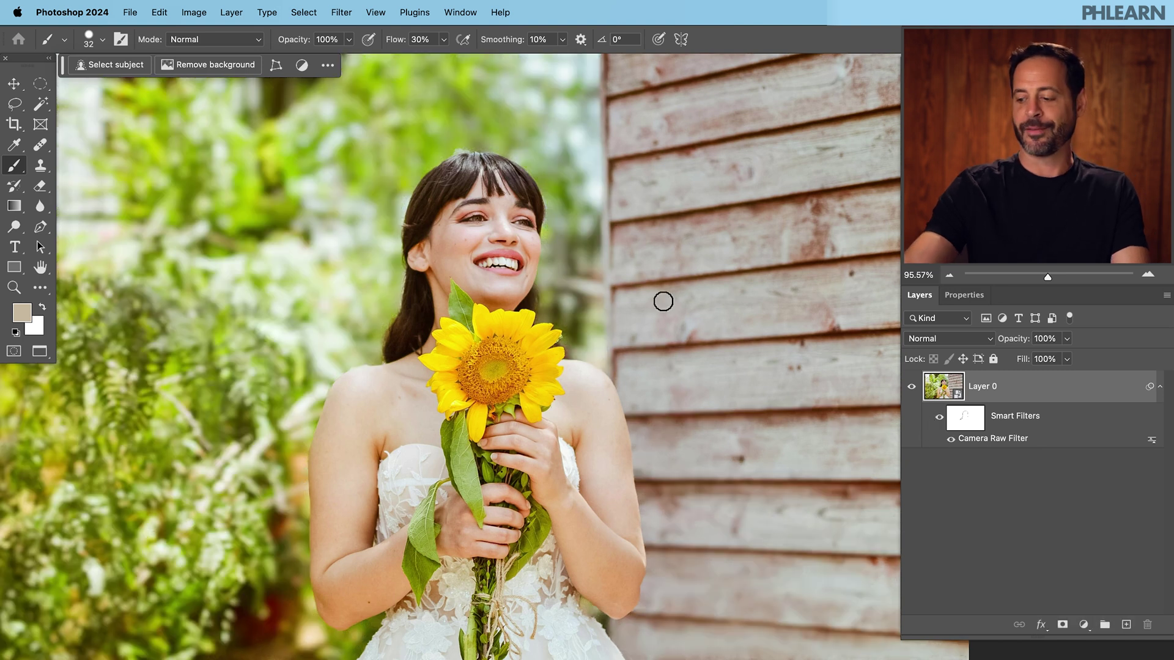